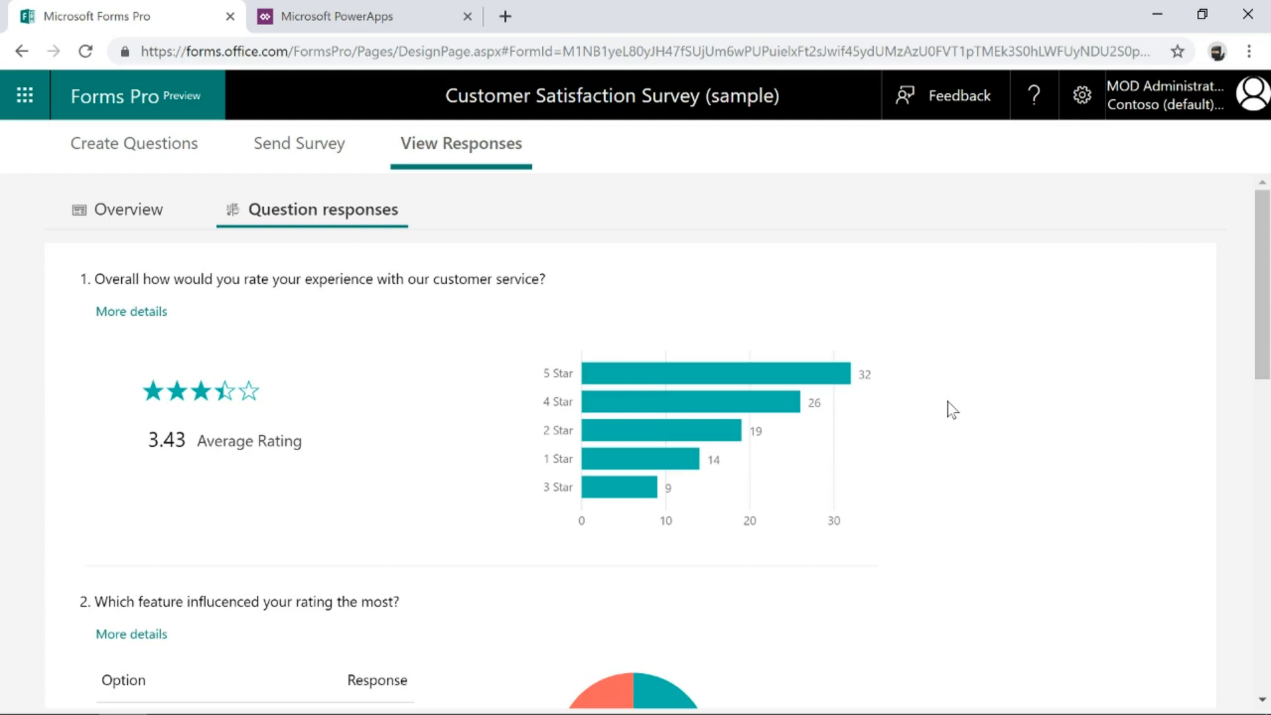
Switch to PowerApps and start creating a model-driven app from blank.
click(335, 23)
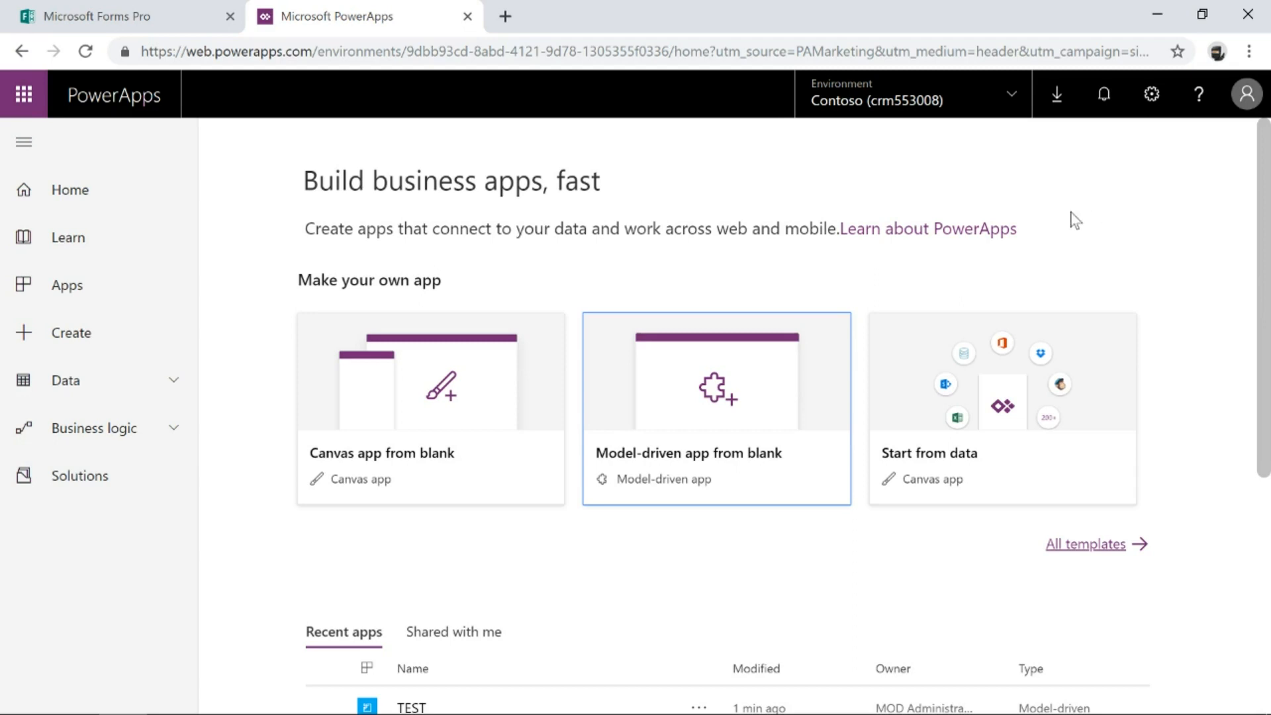
click(721, 371)
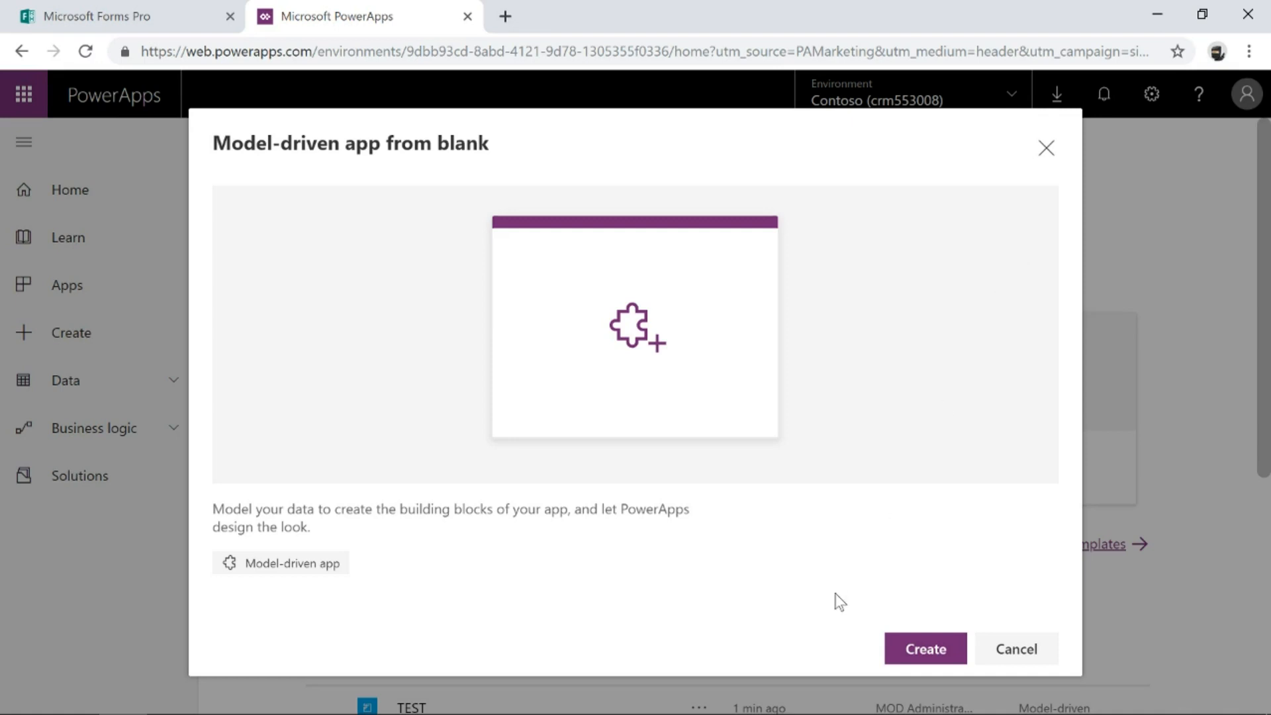
click(894, 647)
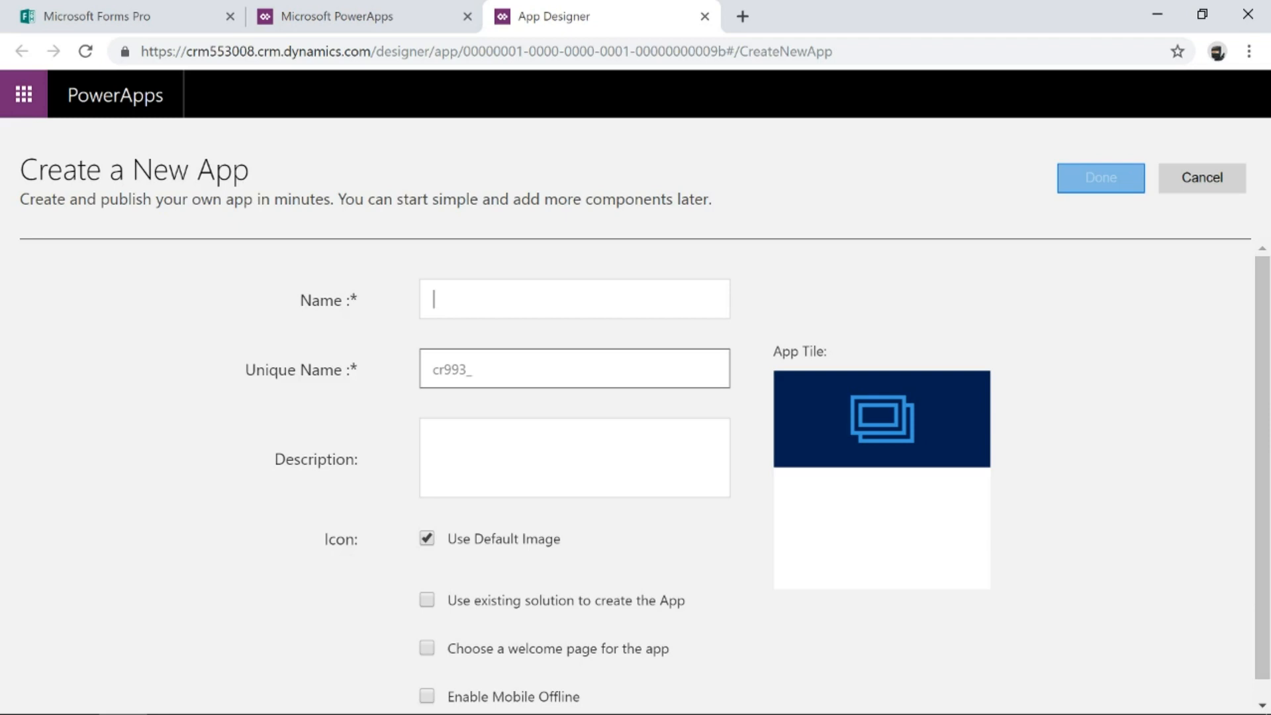
Name the new app Customer Support Feedback and create it.
text(Customer Suppor)
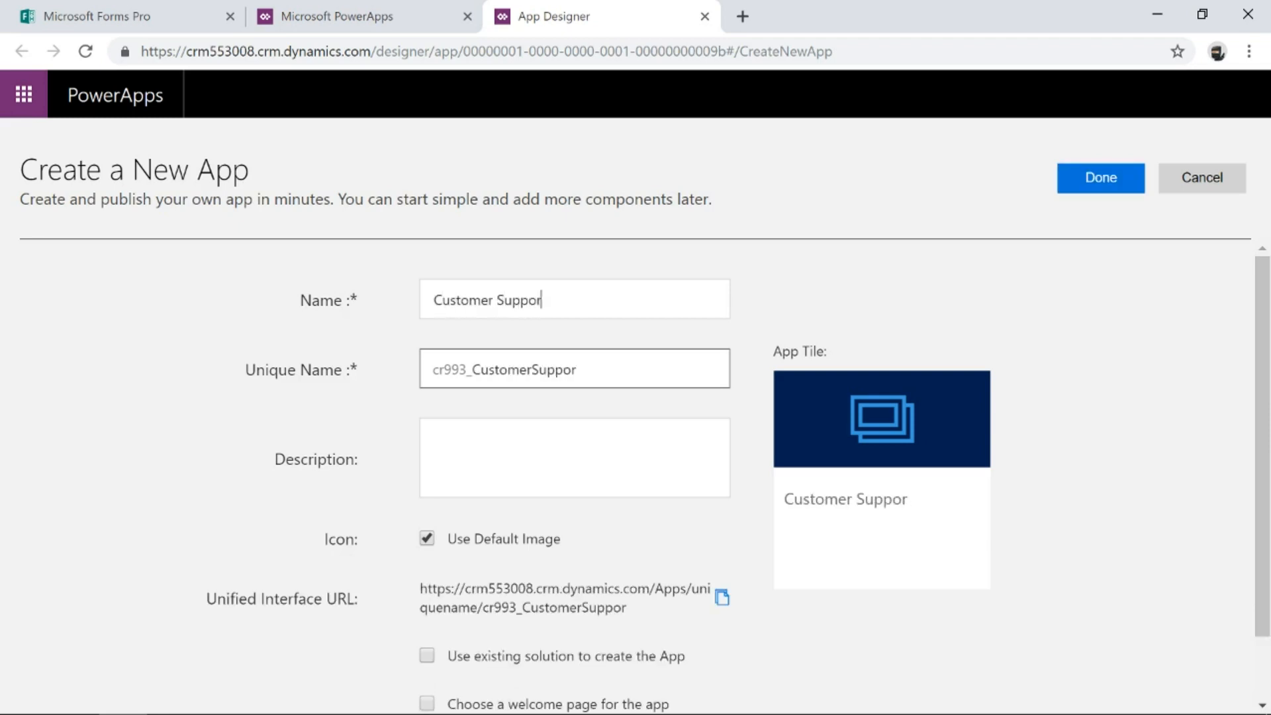
text(t Feedback)
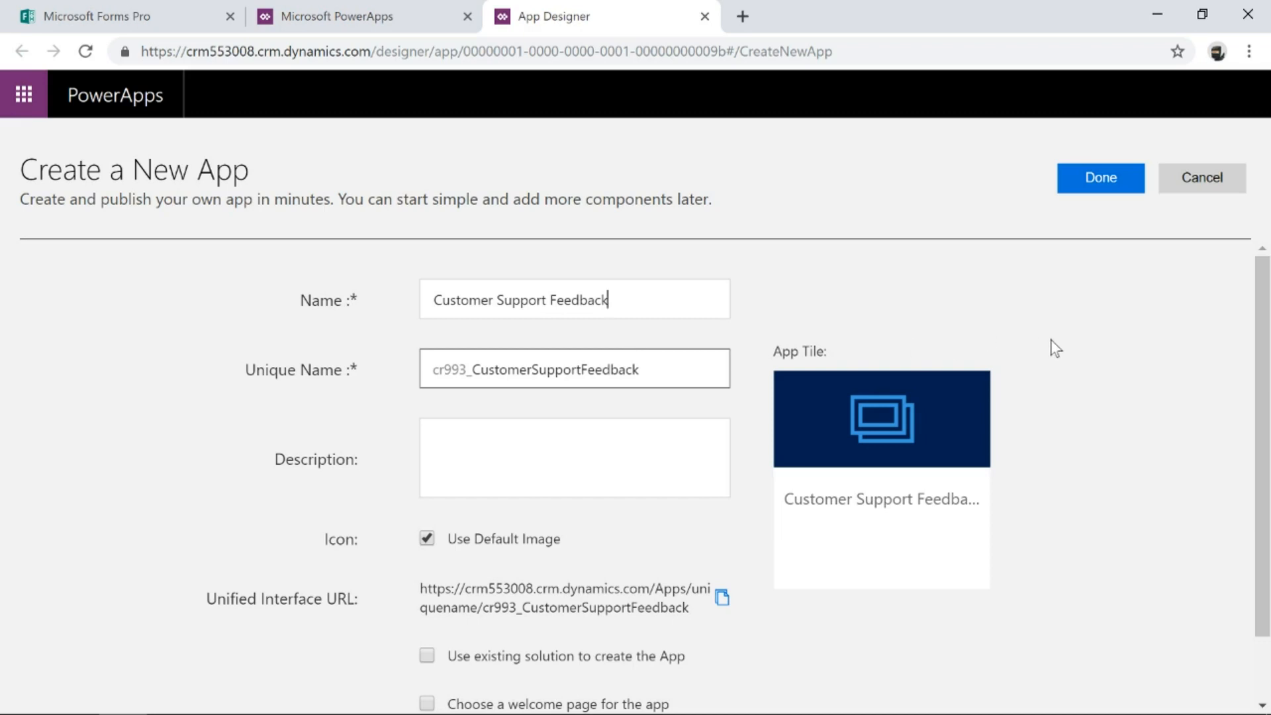
scroll(1056, 348, down, 2)
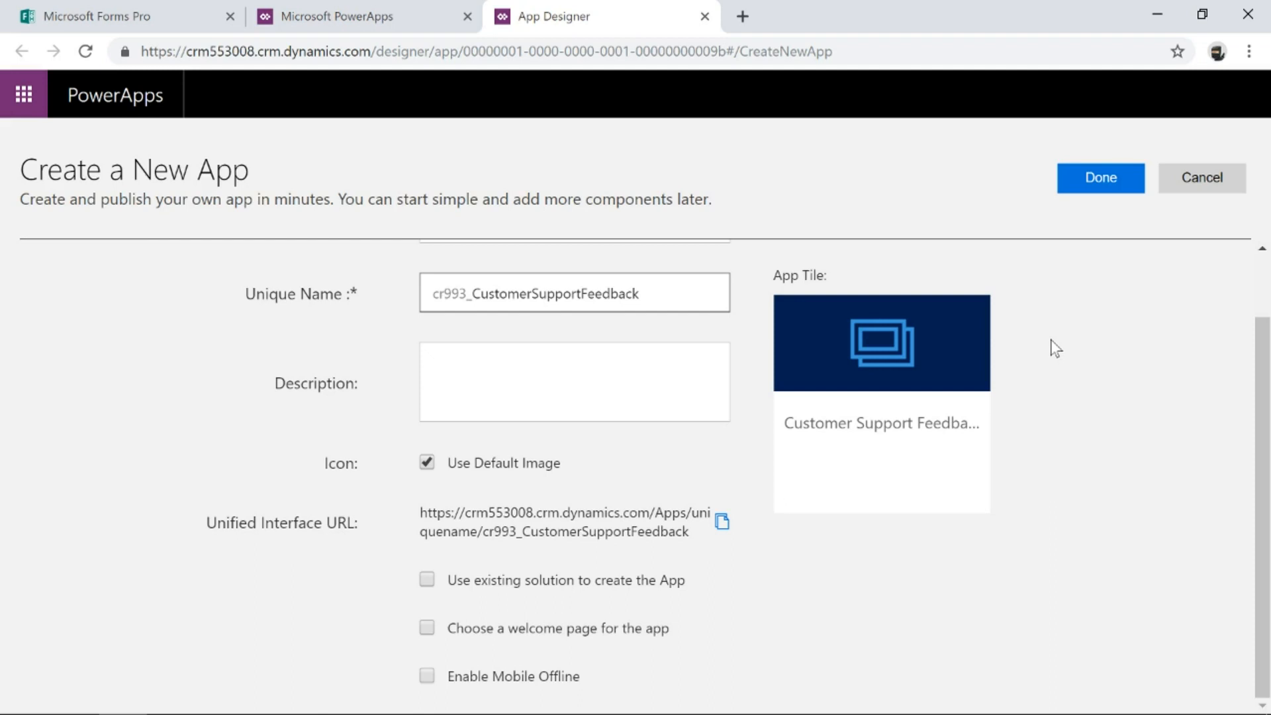
scroll(1056, 348, up, 2)
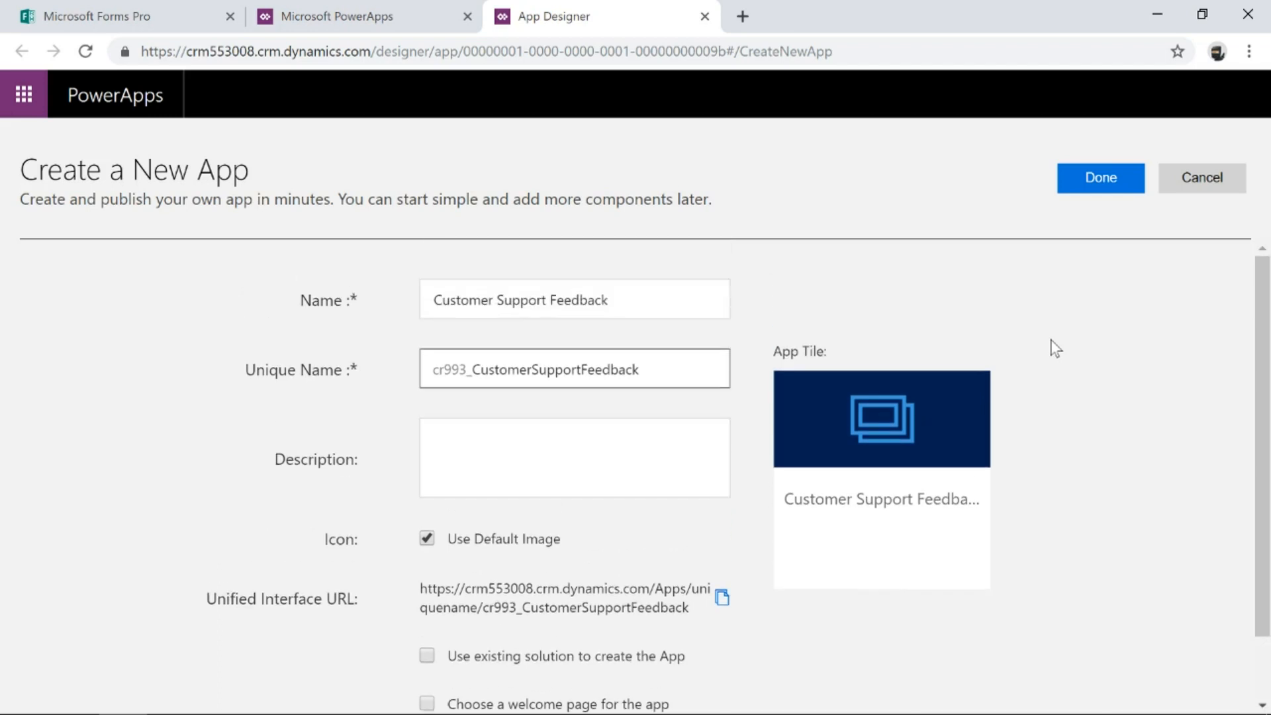
click(1088, 178)
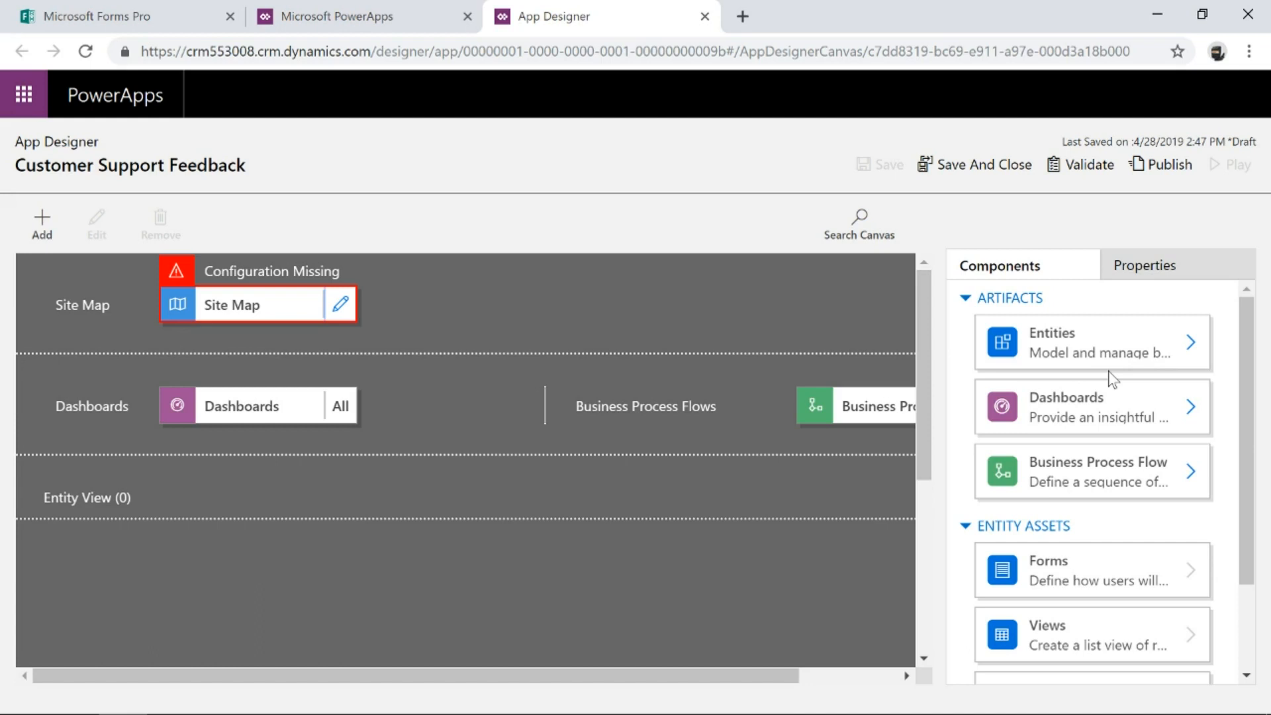
Add the Account, Contact and Case entities to the app.
click(1078, 357)
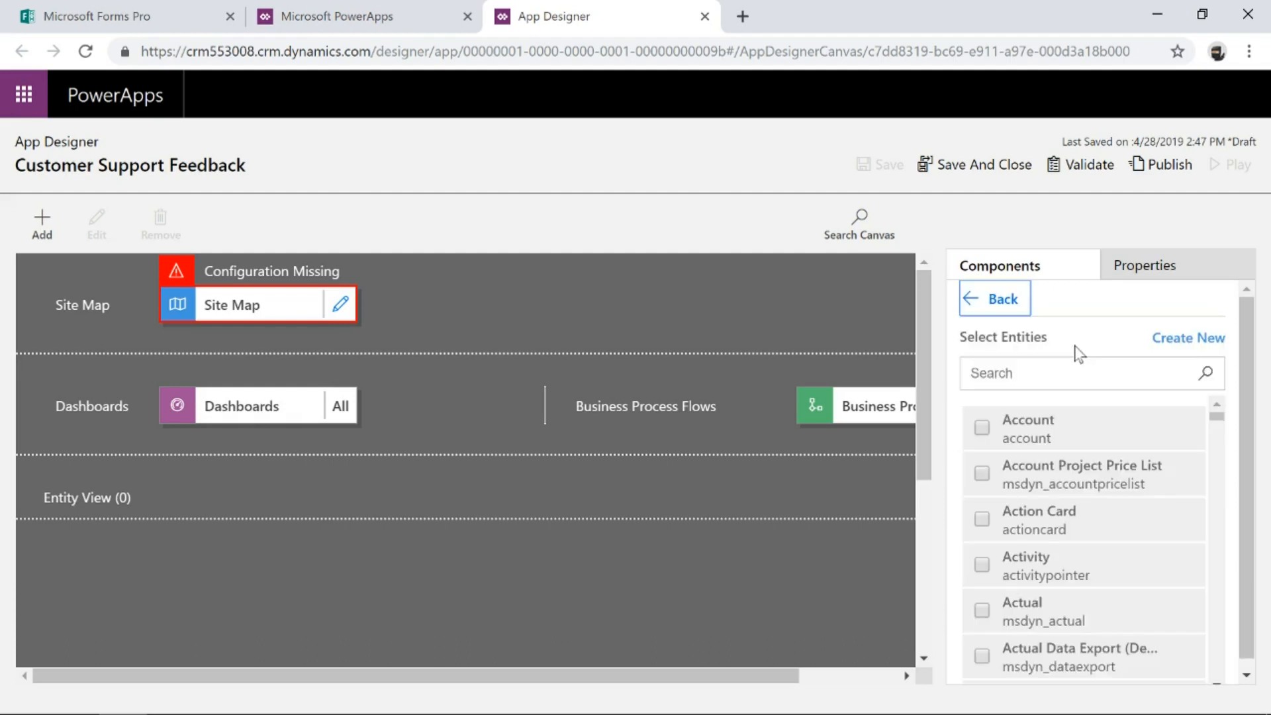
click(980, 429)
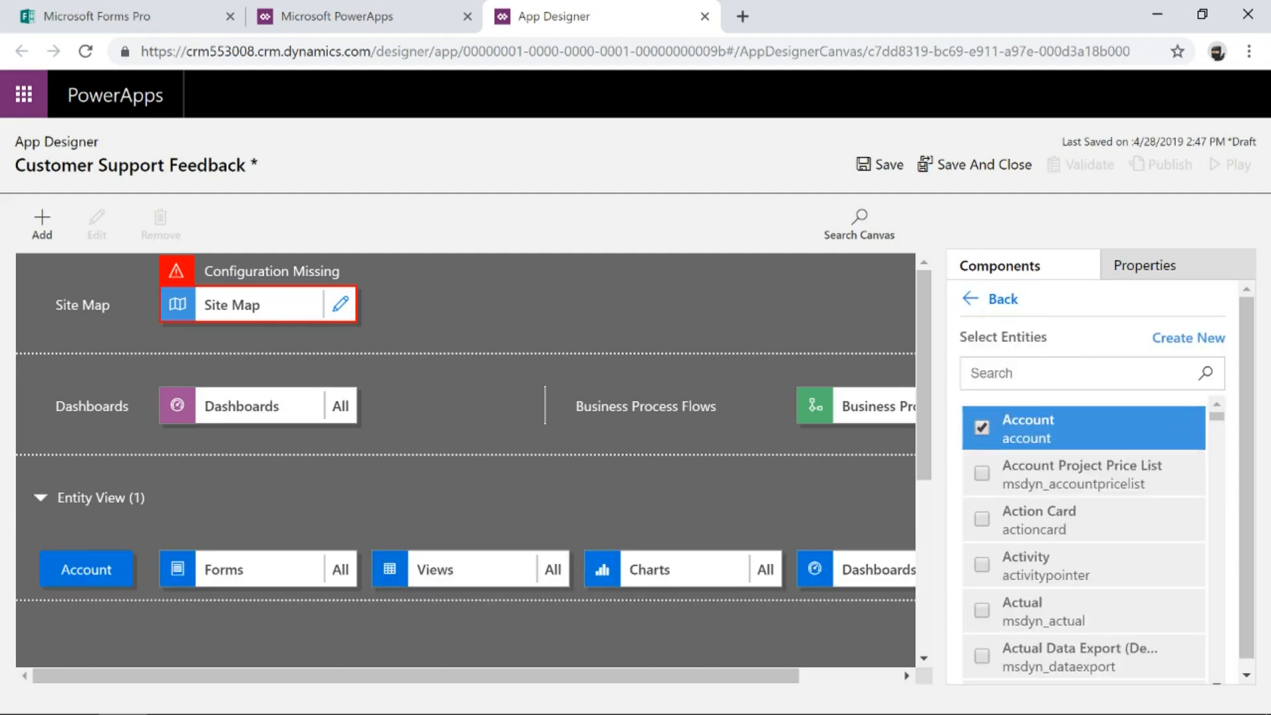
text(Contact)
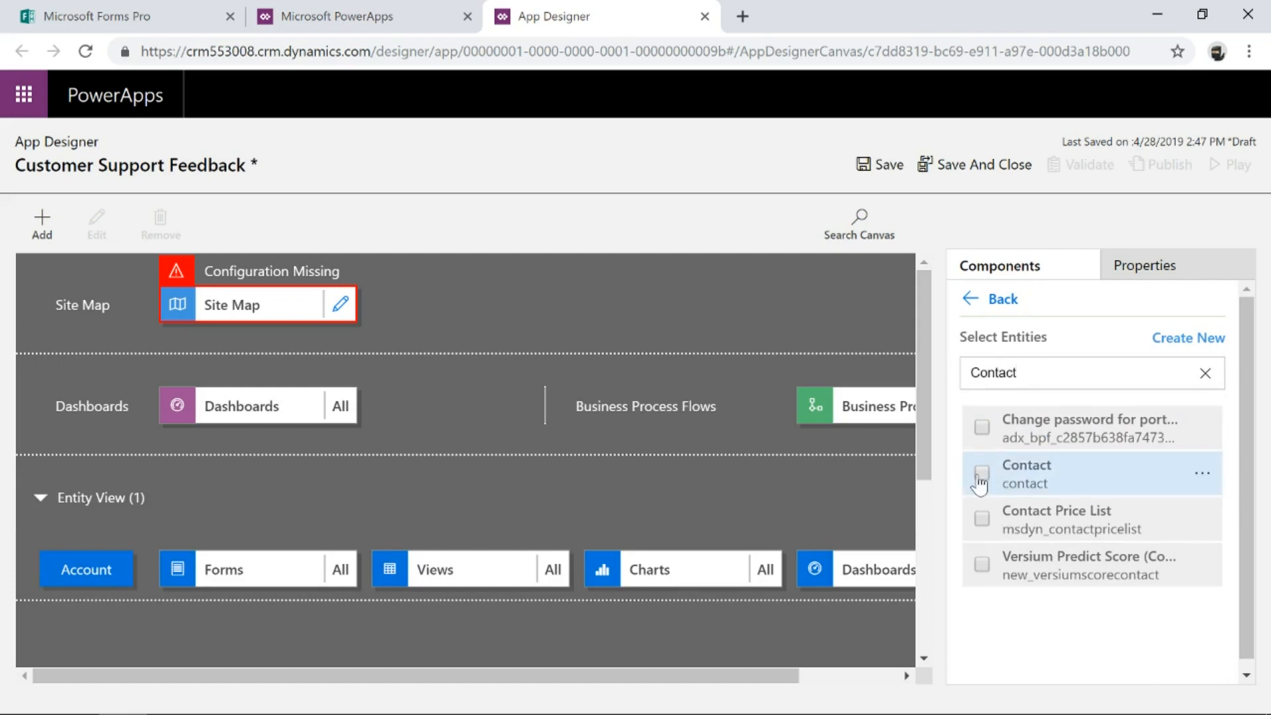
click(980, 475)
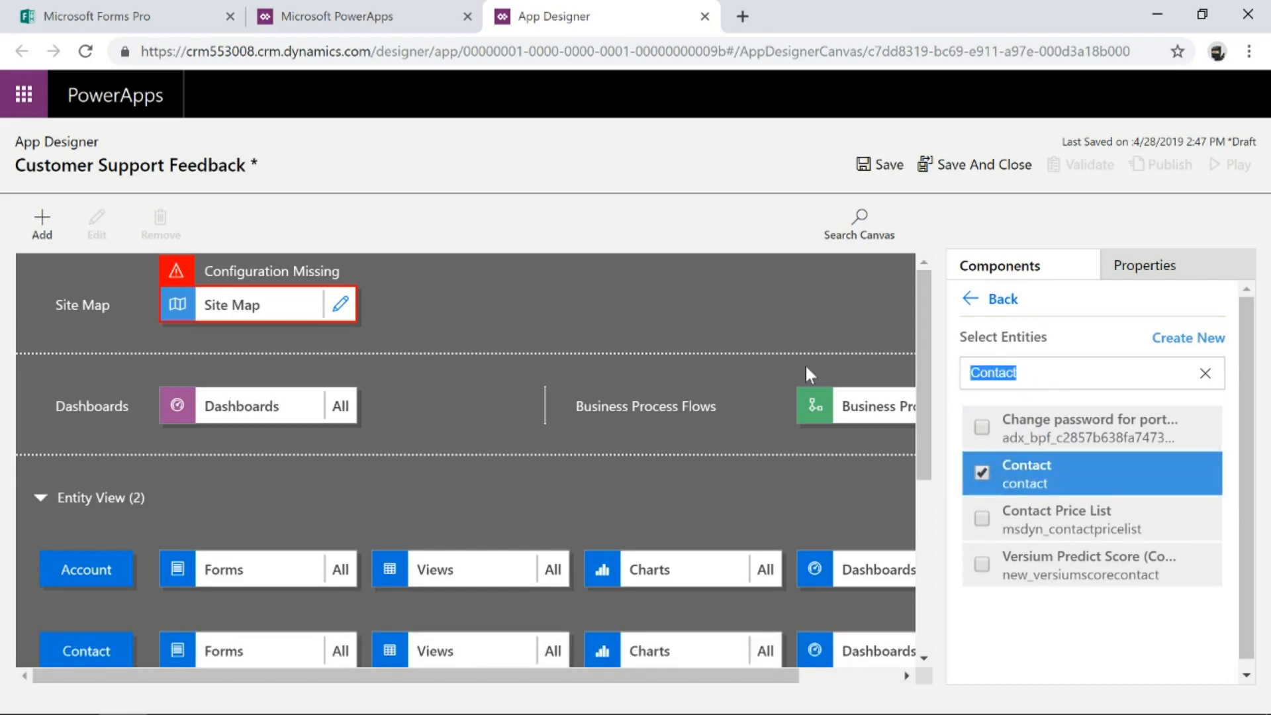
text(Cases)
key(BackSpace)
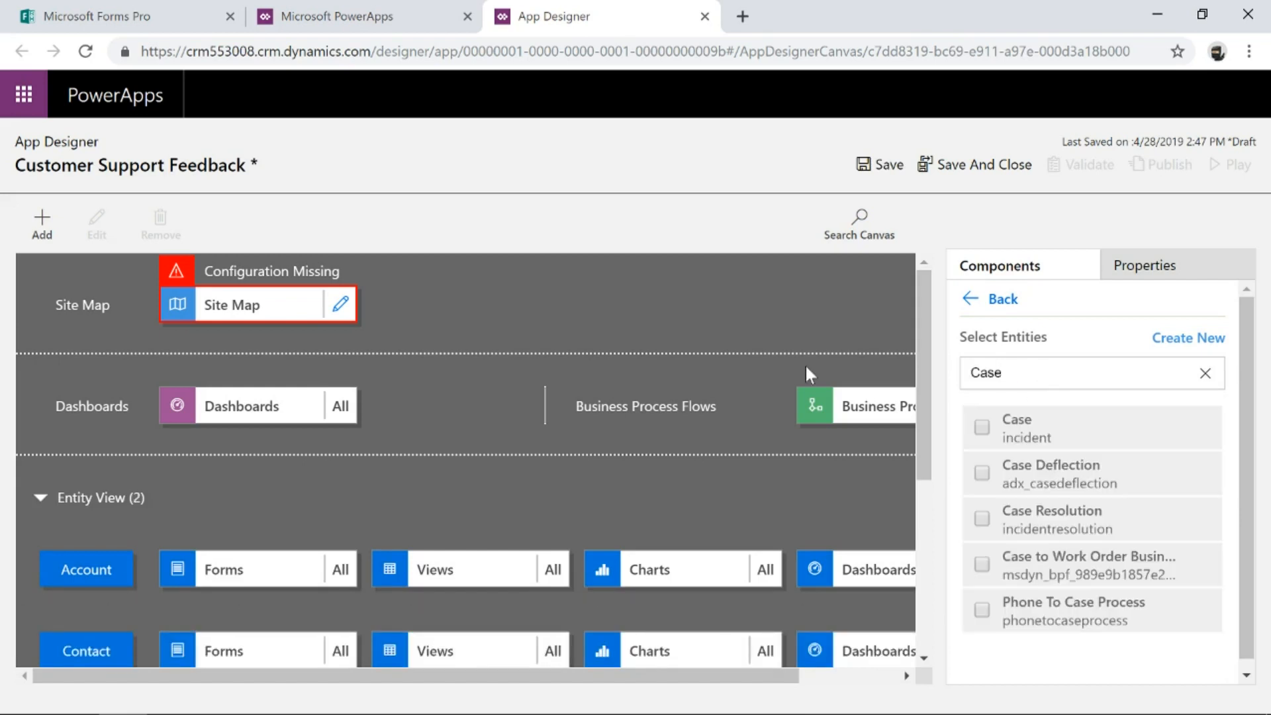
click(984, 429)
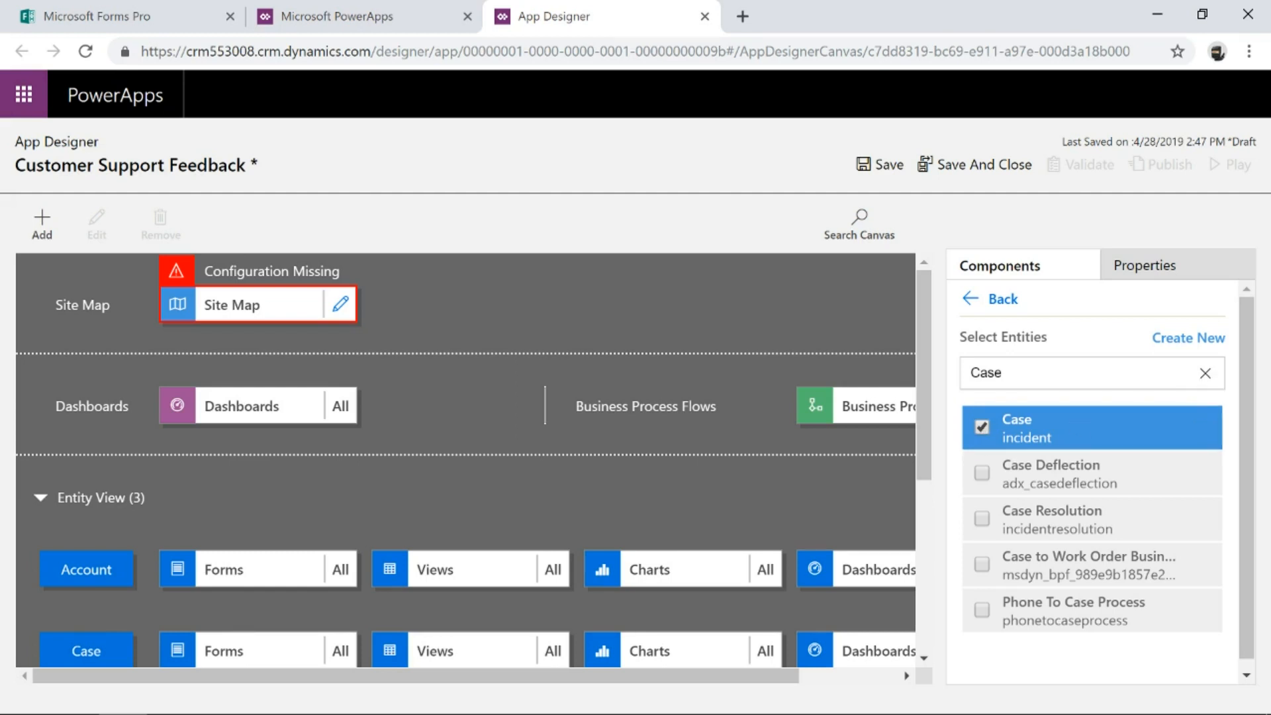
Search entities for msfp and add all seven survey entities, from Survey through Unsubscribed recipient.
scroll(335, 414, down, 3)
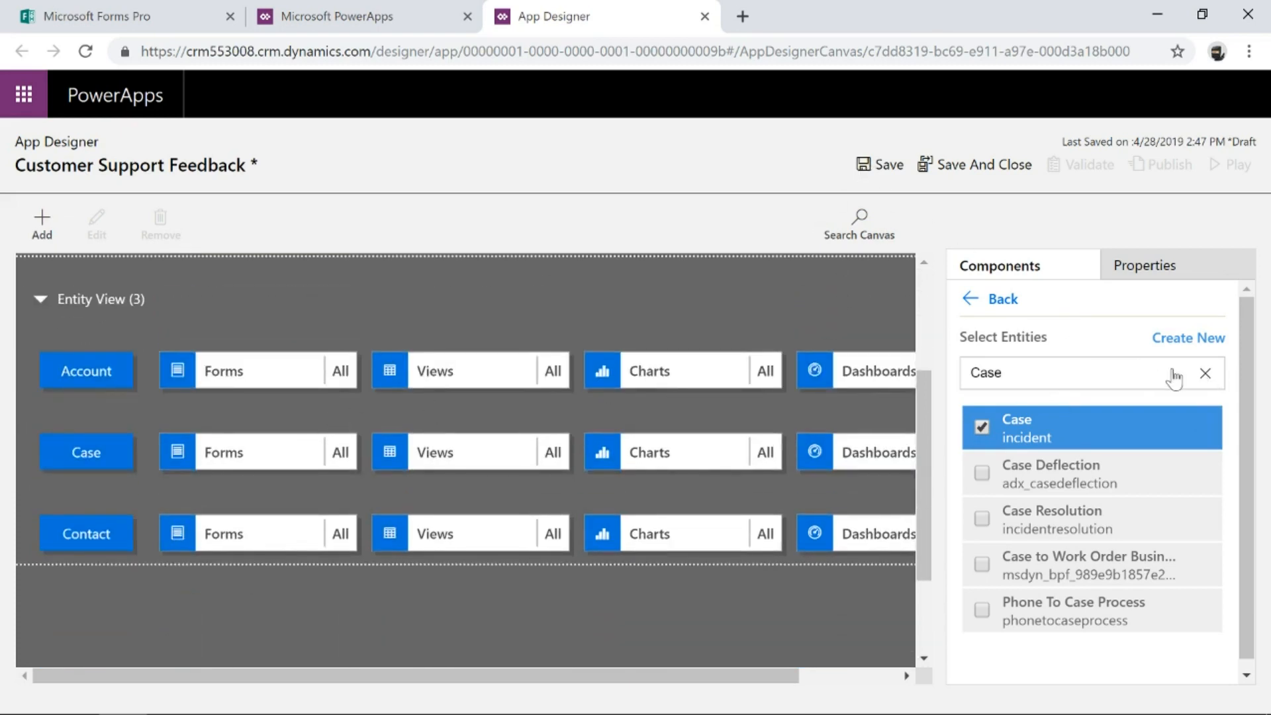
scroll(747, 385, up, 3)
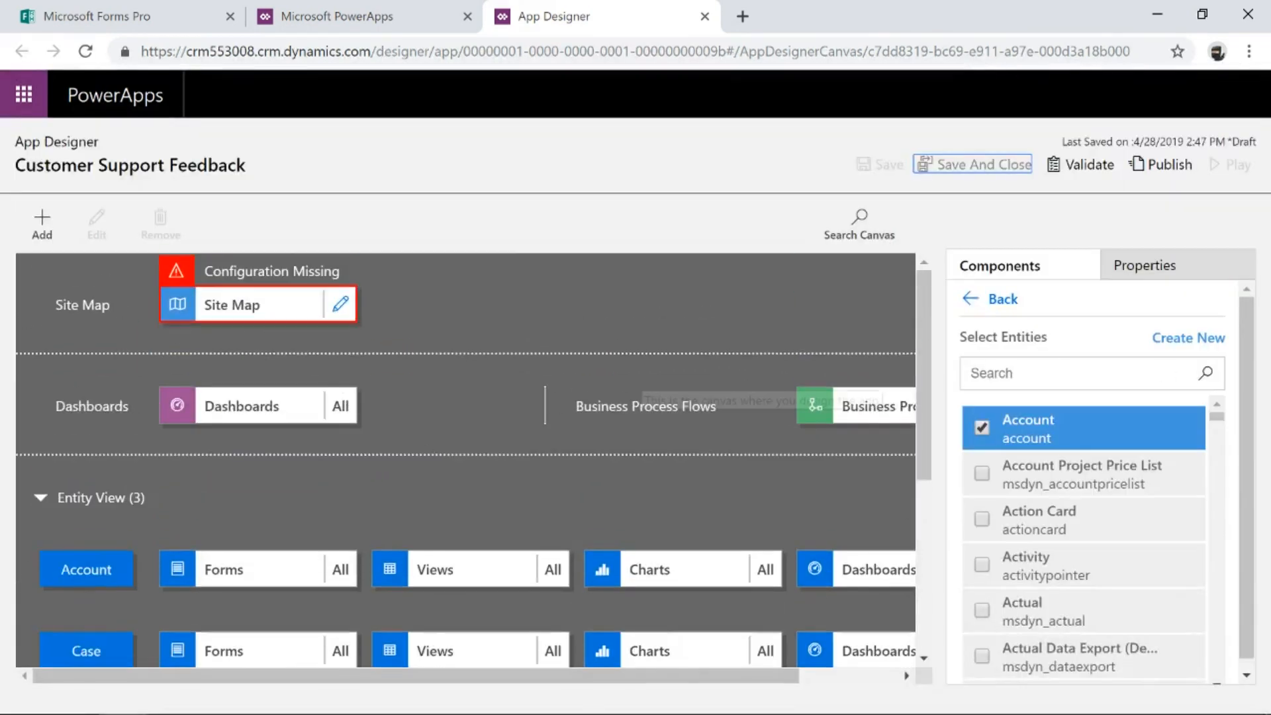
scroll(645, 411, down, 3)
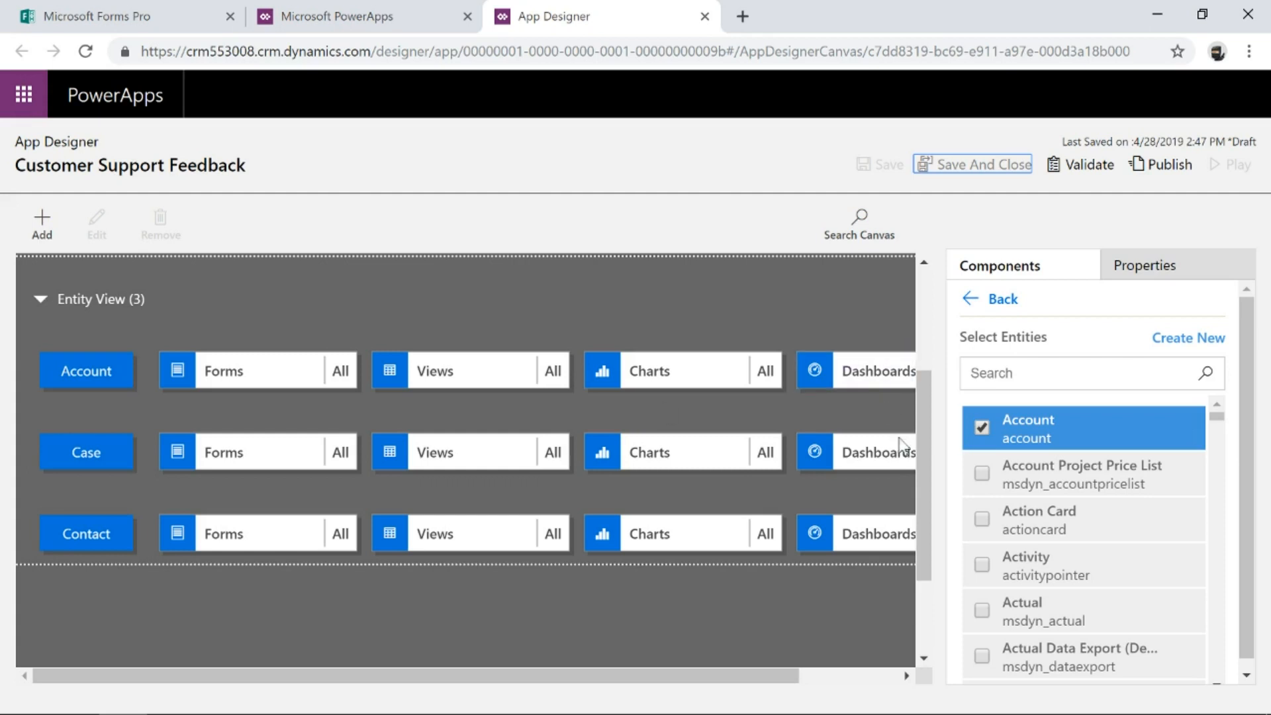
click(1033, 374)
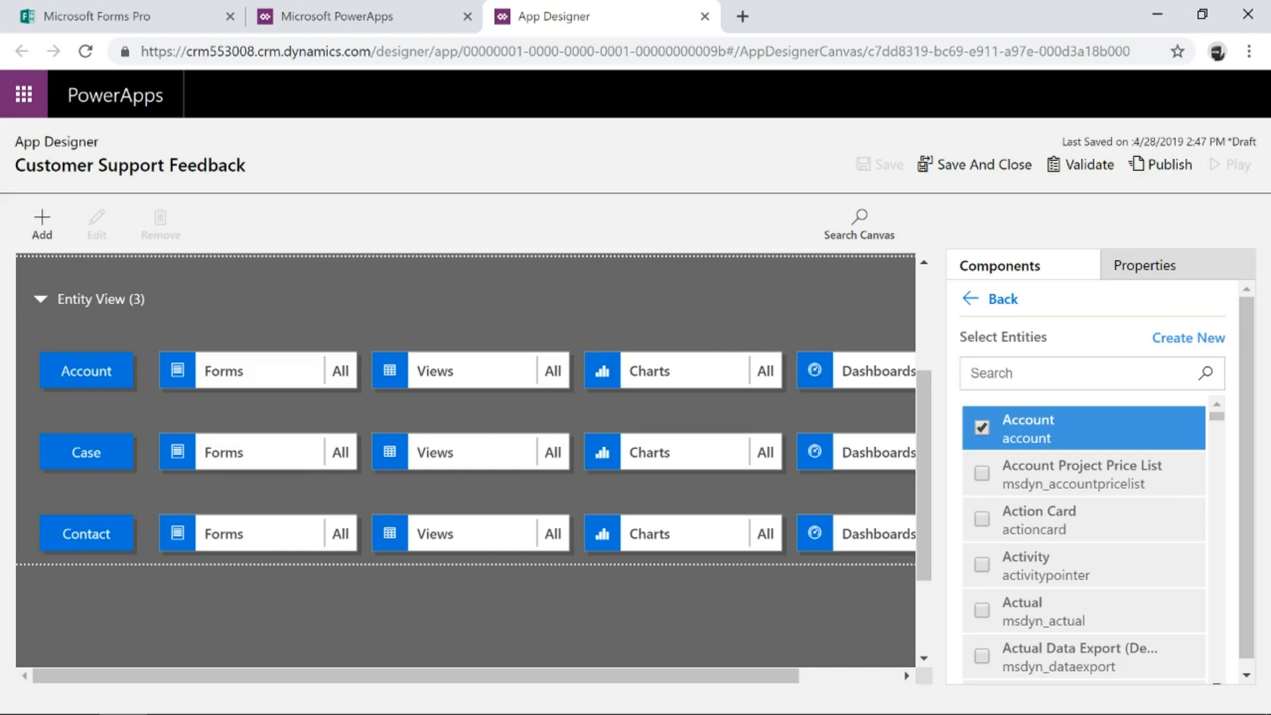
text(msfp)
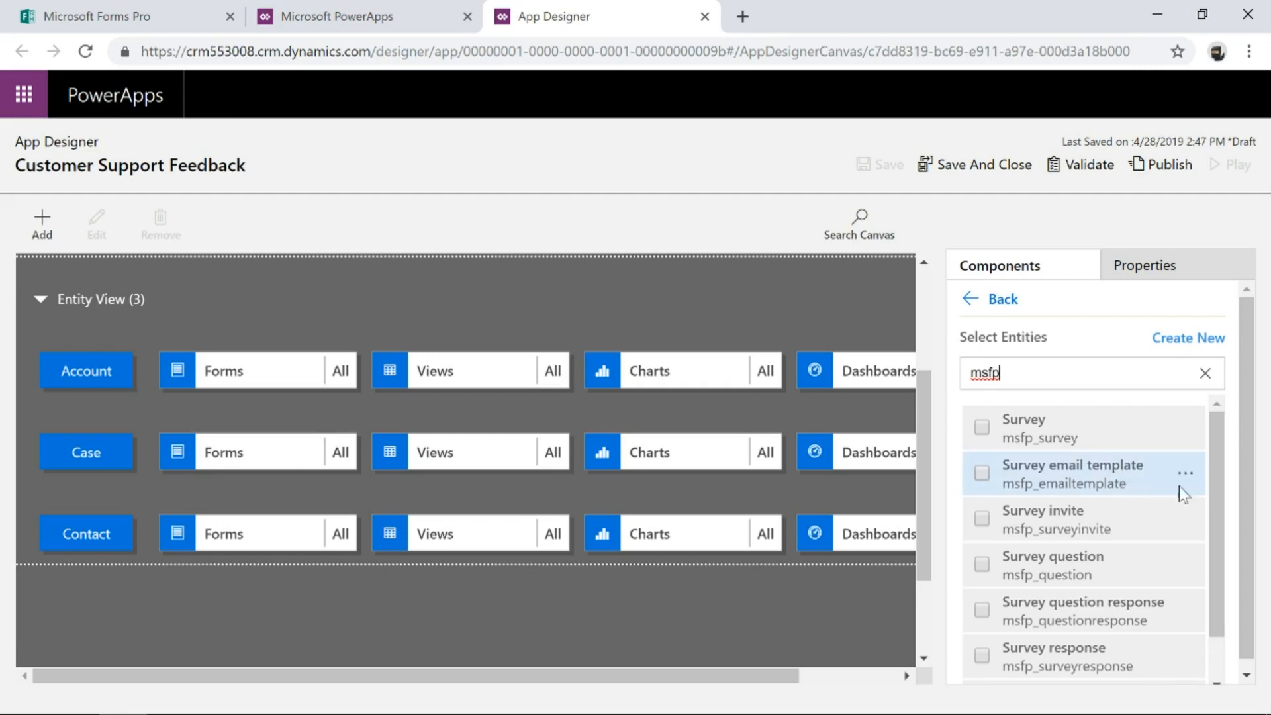
scroll(1205, 492, down, 1)
scroll(1205, 493, up, 1)
click(975, 423)
click(976, 474)
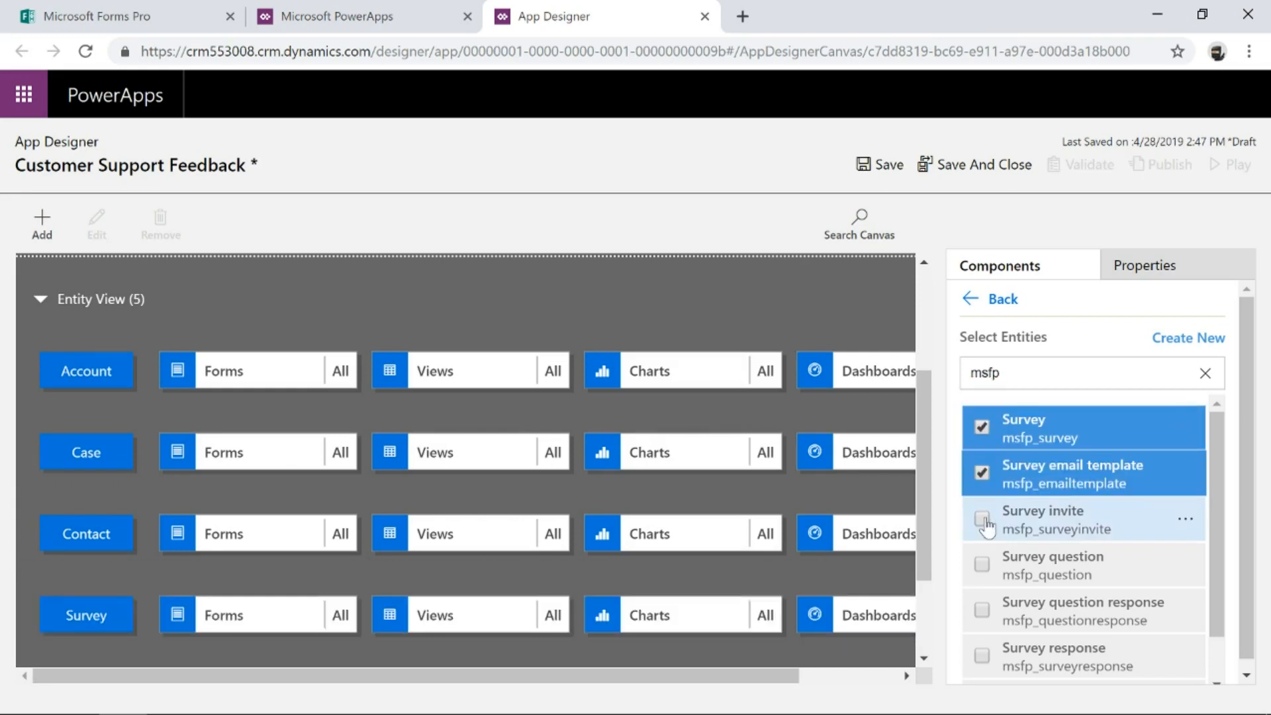
click(982, 520)
click(984, 565)
scroll(984, 566, down, 1)
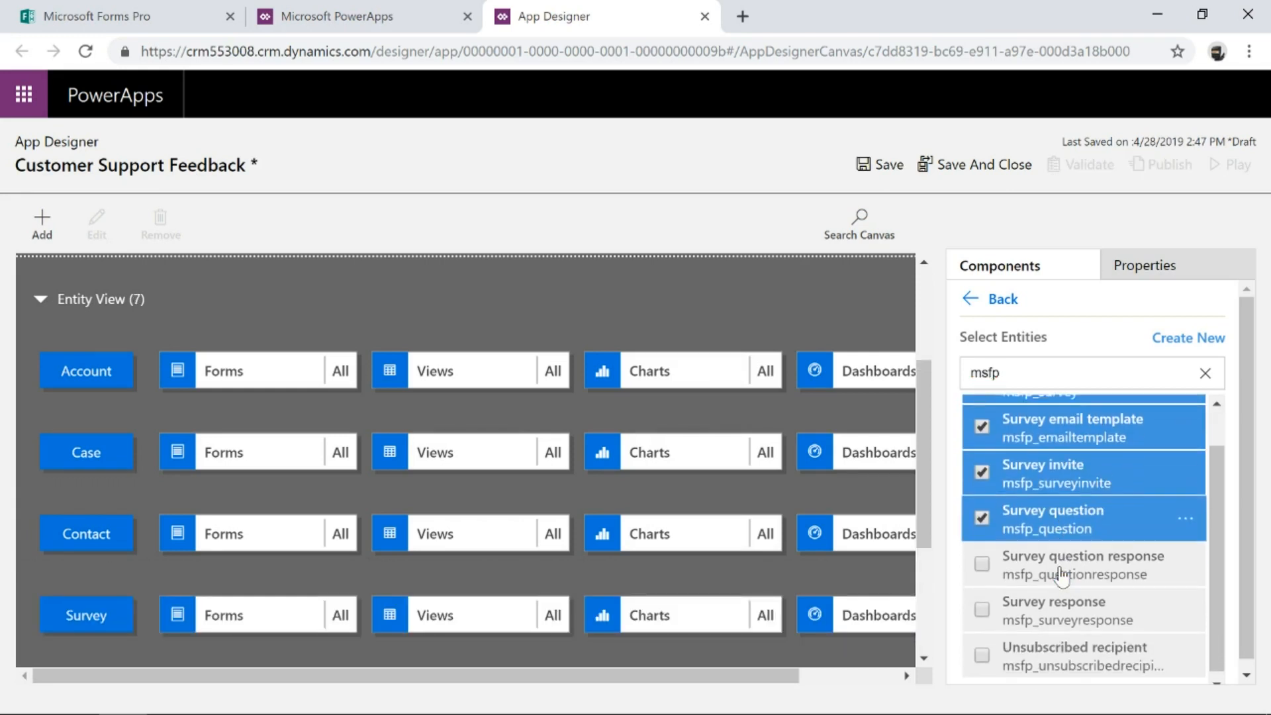
click(983, 563)
click(980, 604)
click(975, 646)
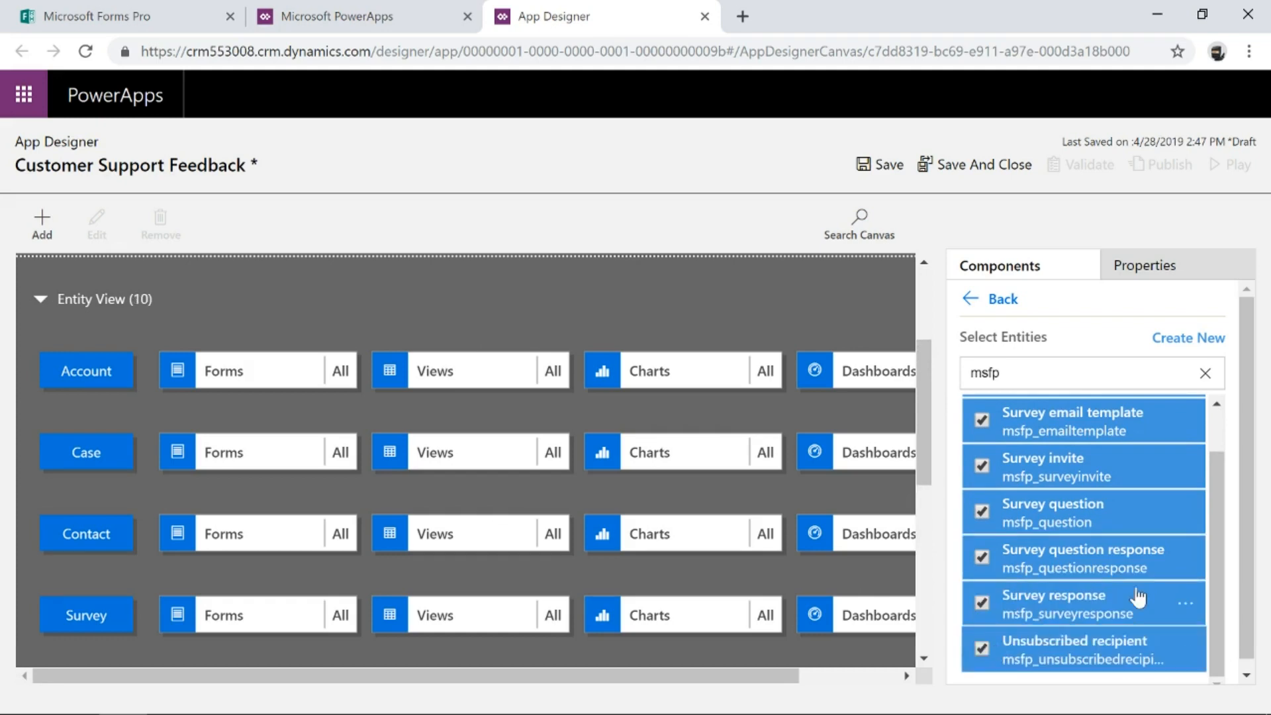
Save the app with its selected entities.
scroll(365, 440, down, 7)
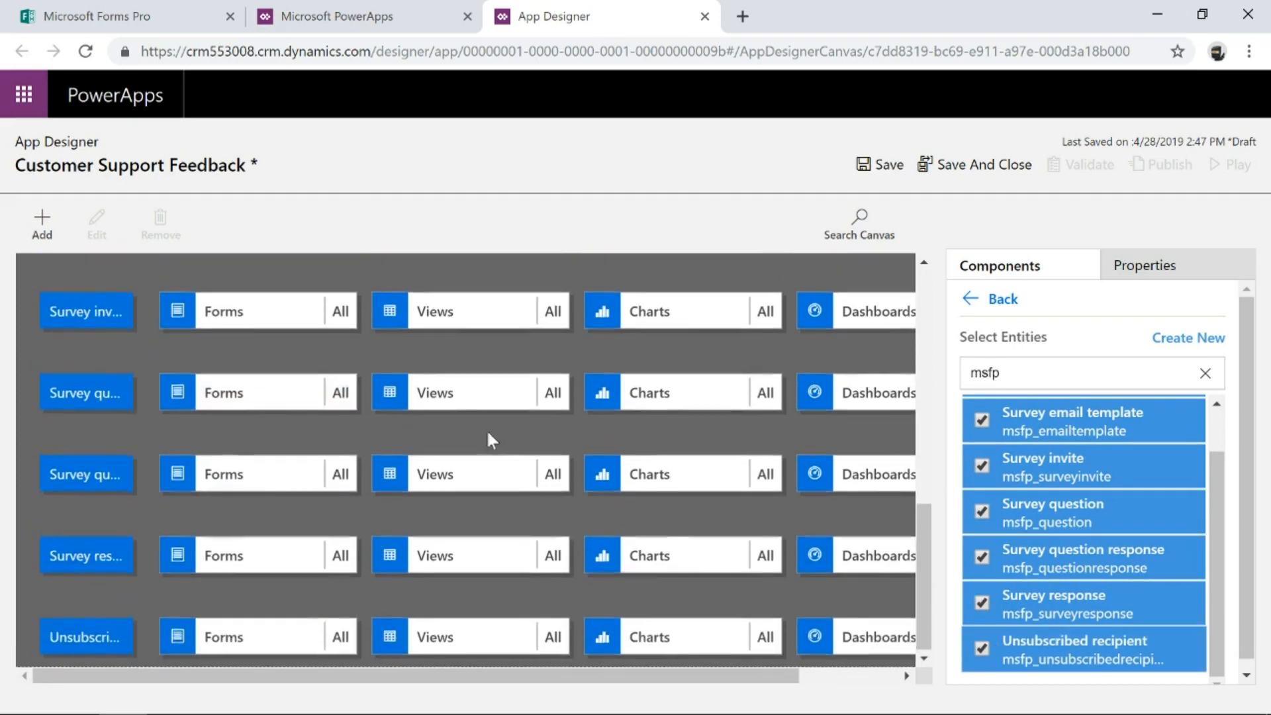
scroll(490, 433, up, 8)
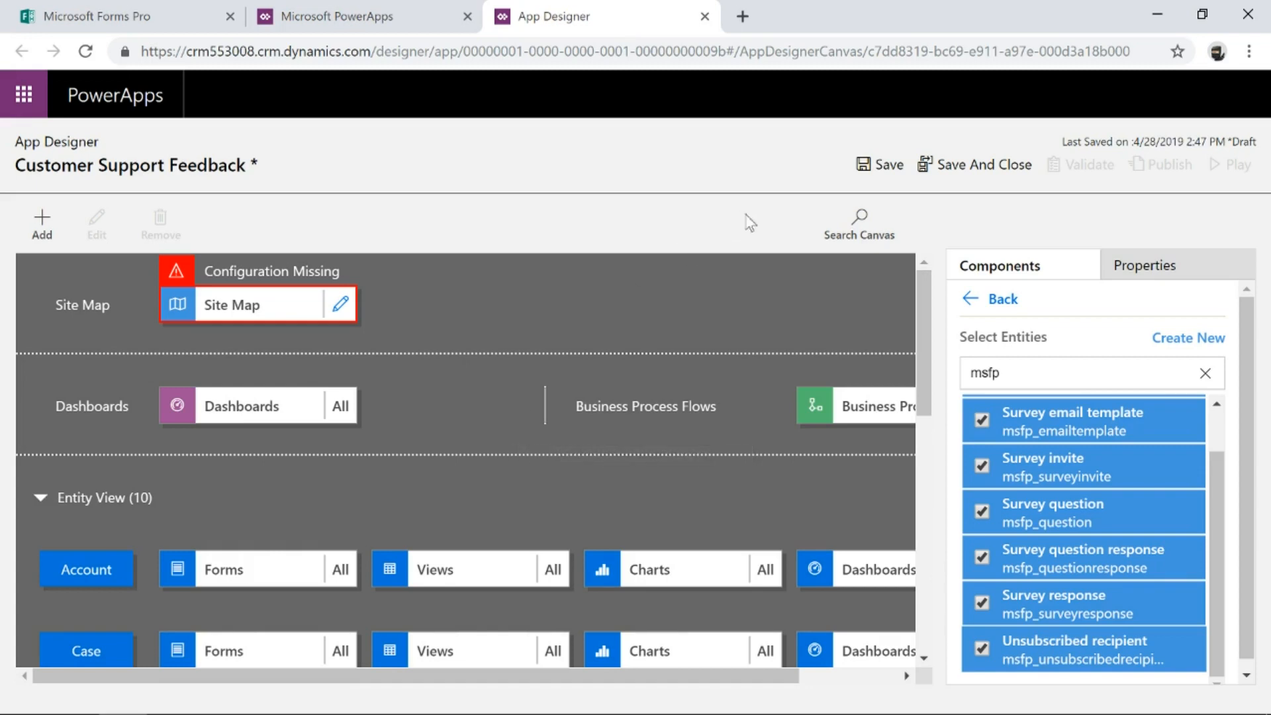
click(869, 162)
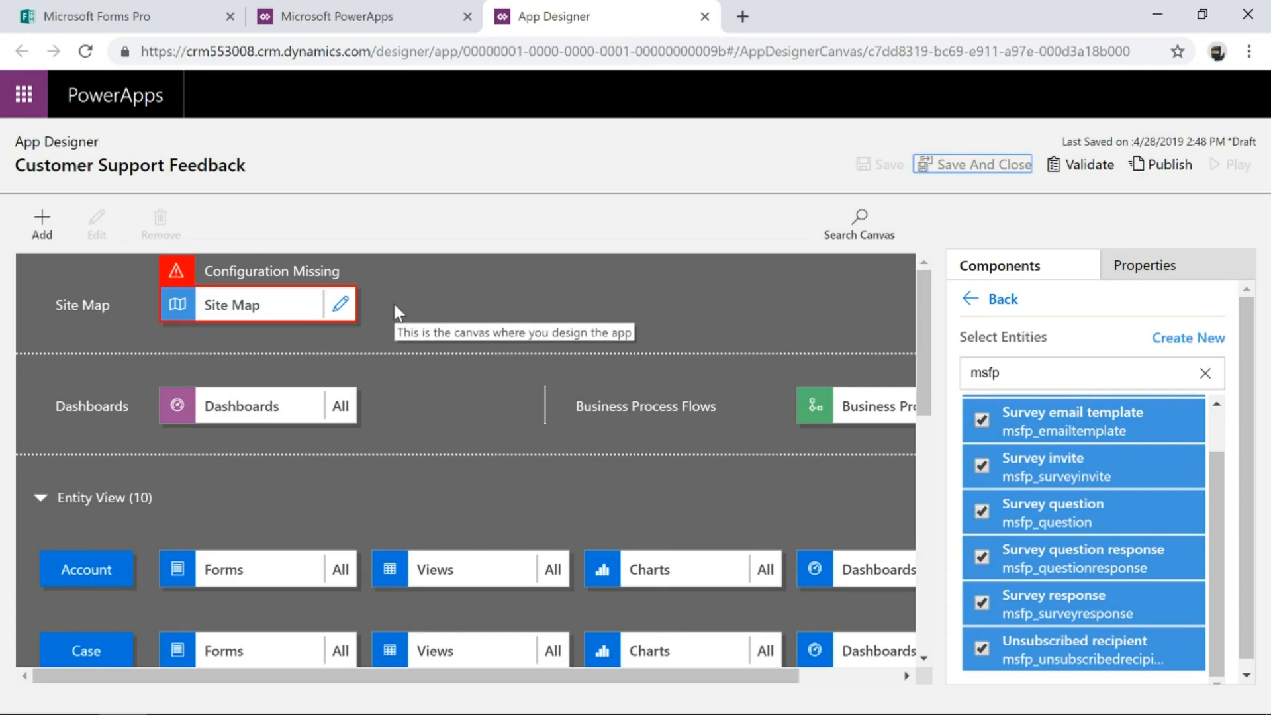
Open the site map for editing and title its area Customer Services.
click(340, 306)
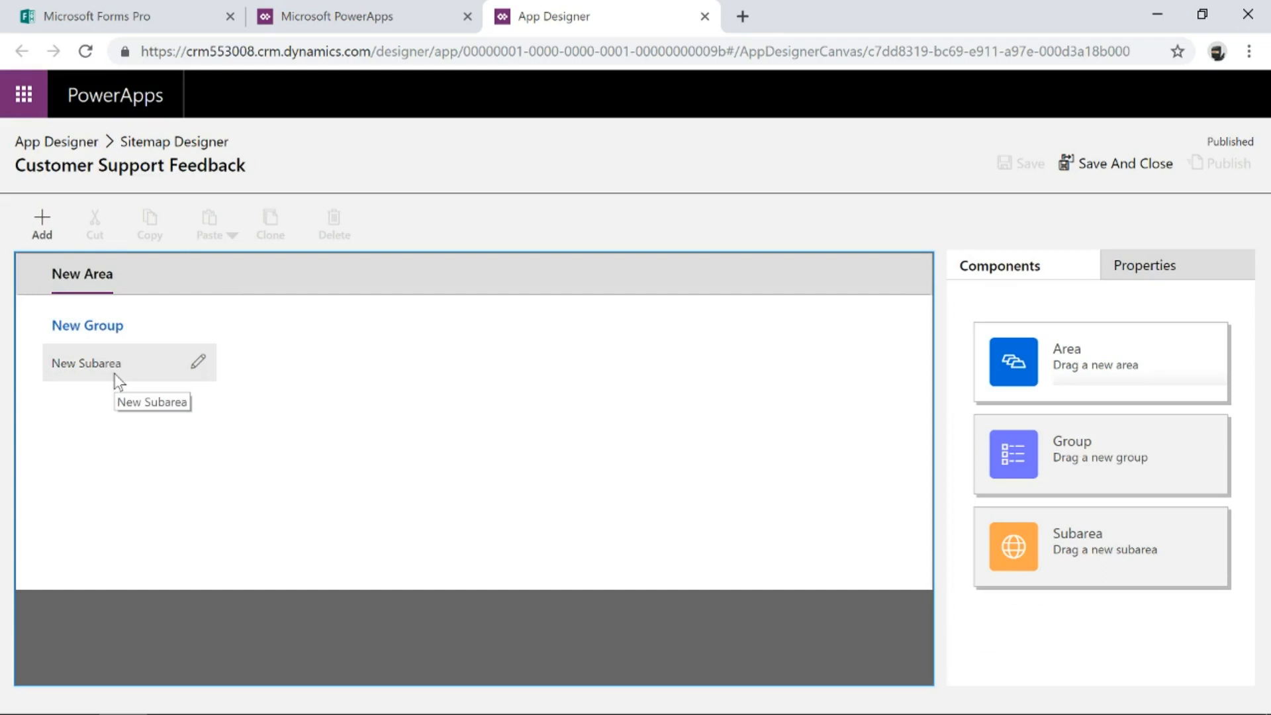
click(119, 275)
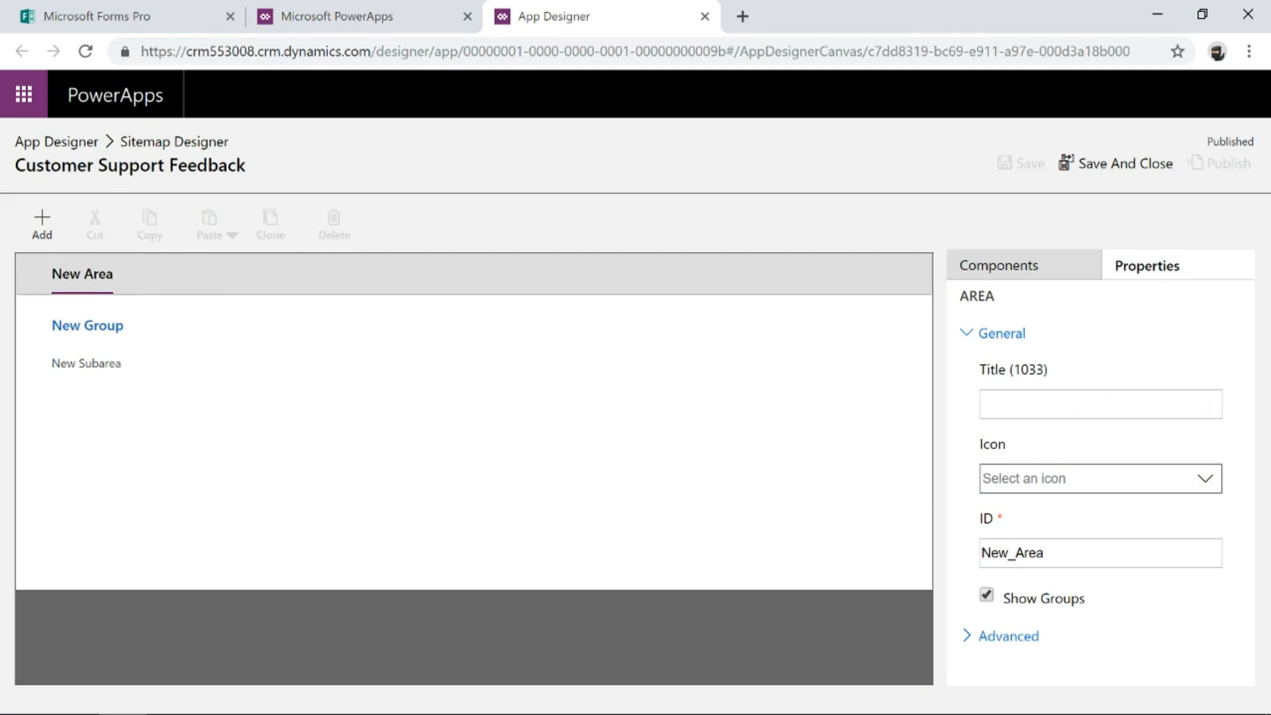
text(Cu)
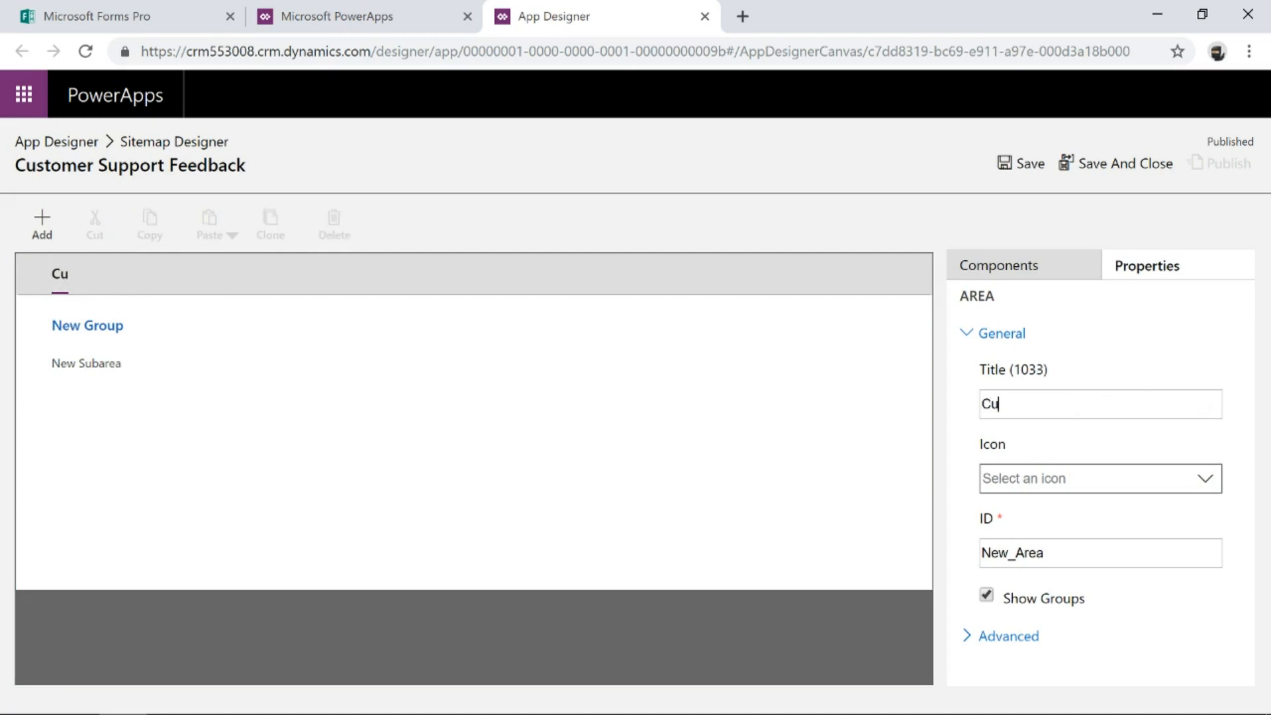
text(stomer Services)
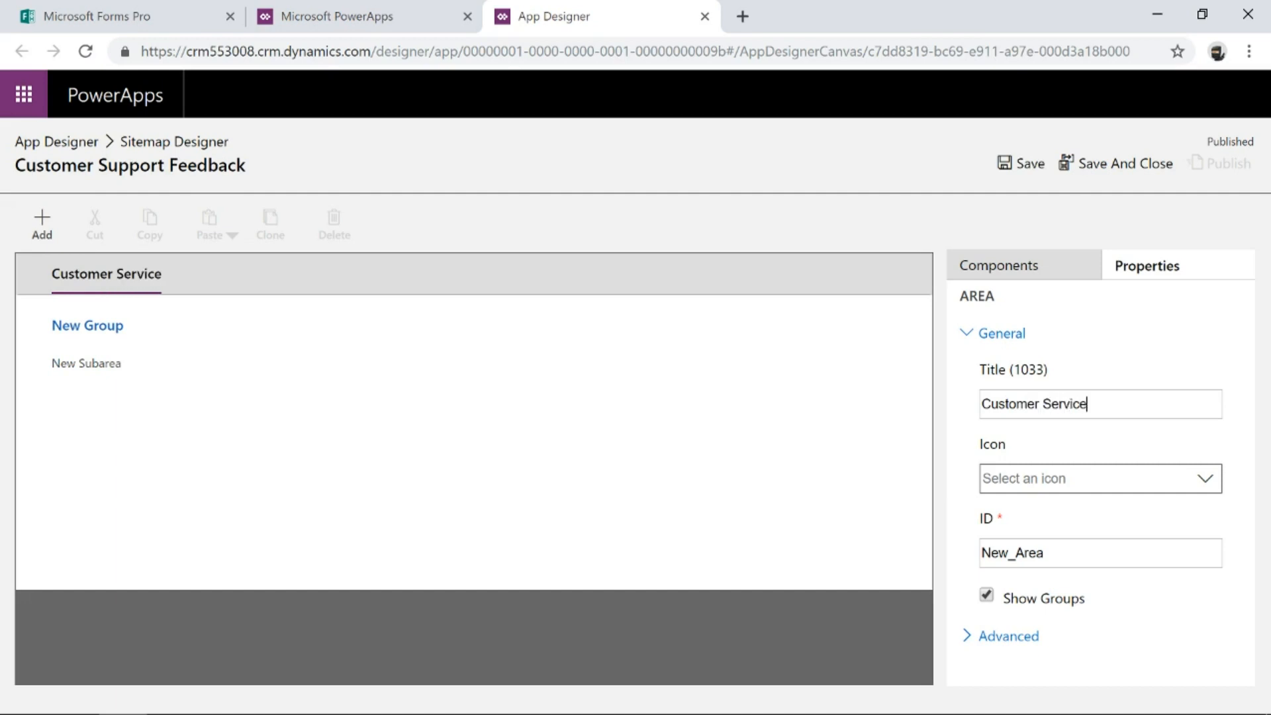
Title the site map's group Customers.
click(104, 335)
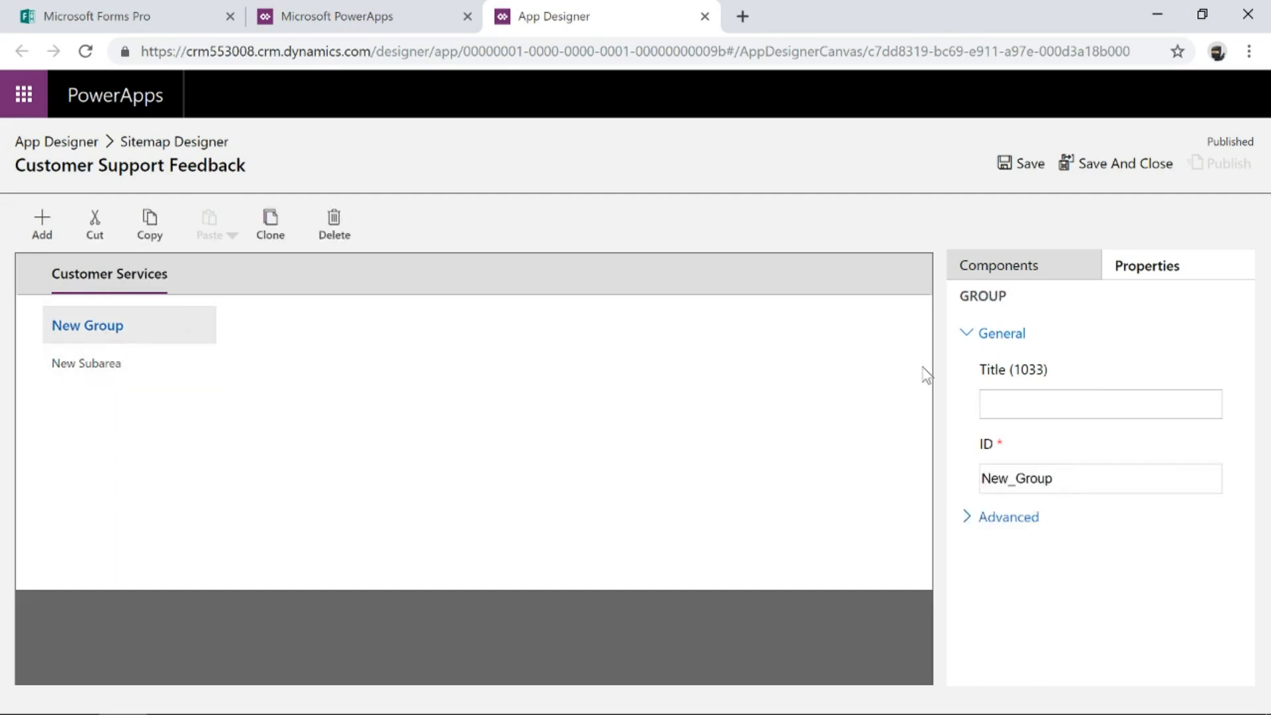
click(1046, 403)
text(Customers)
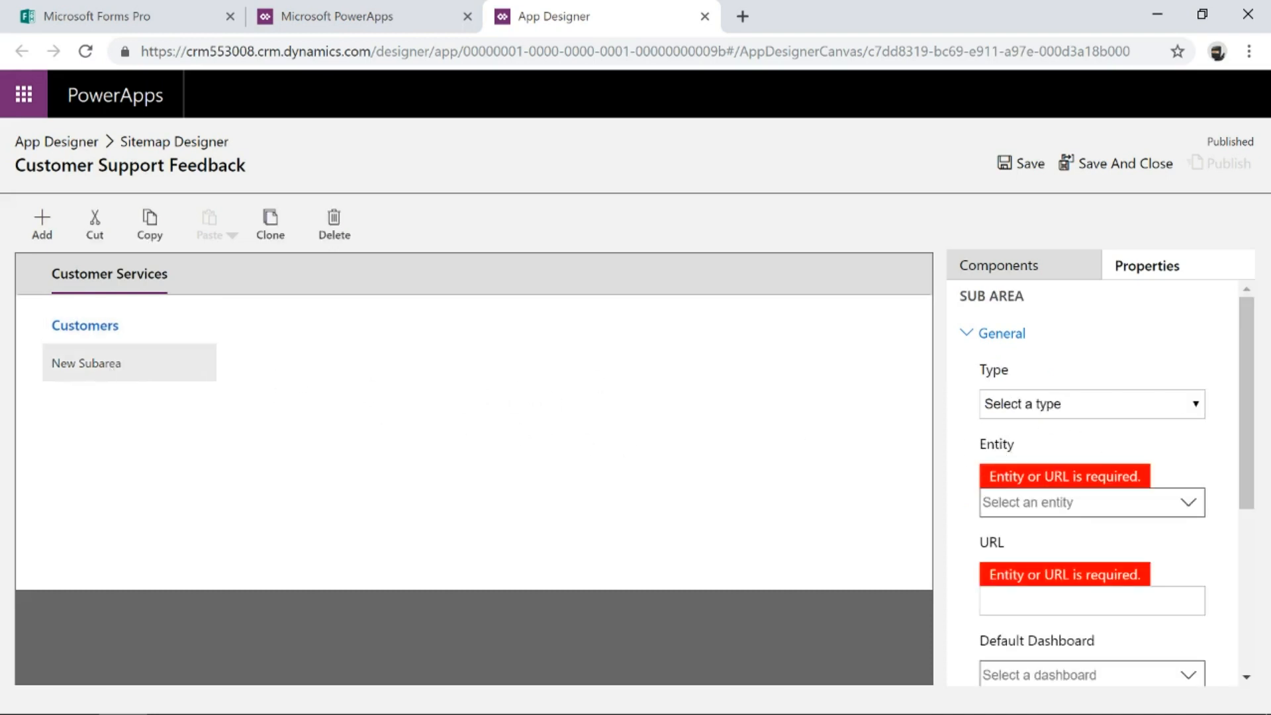
Set the group's first subarea entity to Account.
click(1060, 503)
text(Ac)
click(1058, 537)
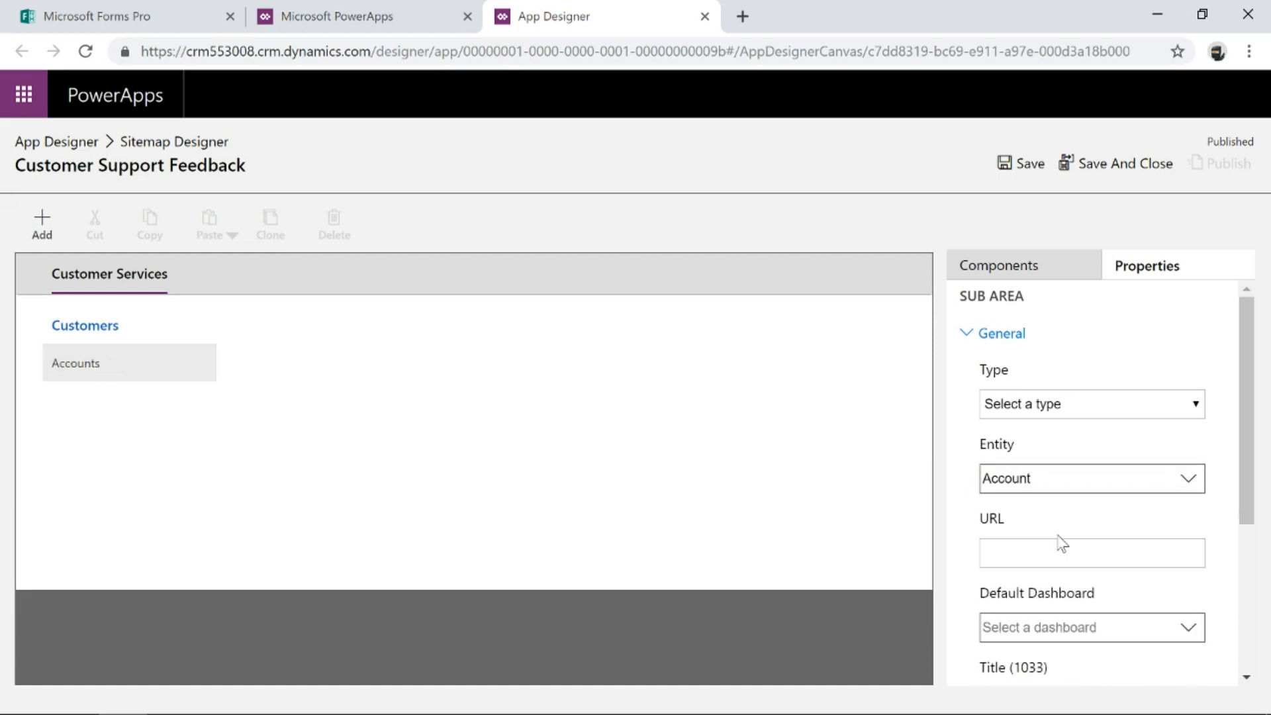
Add a second subarea to the Customers group using the Contact entity.
click(42, 225)
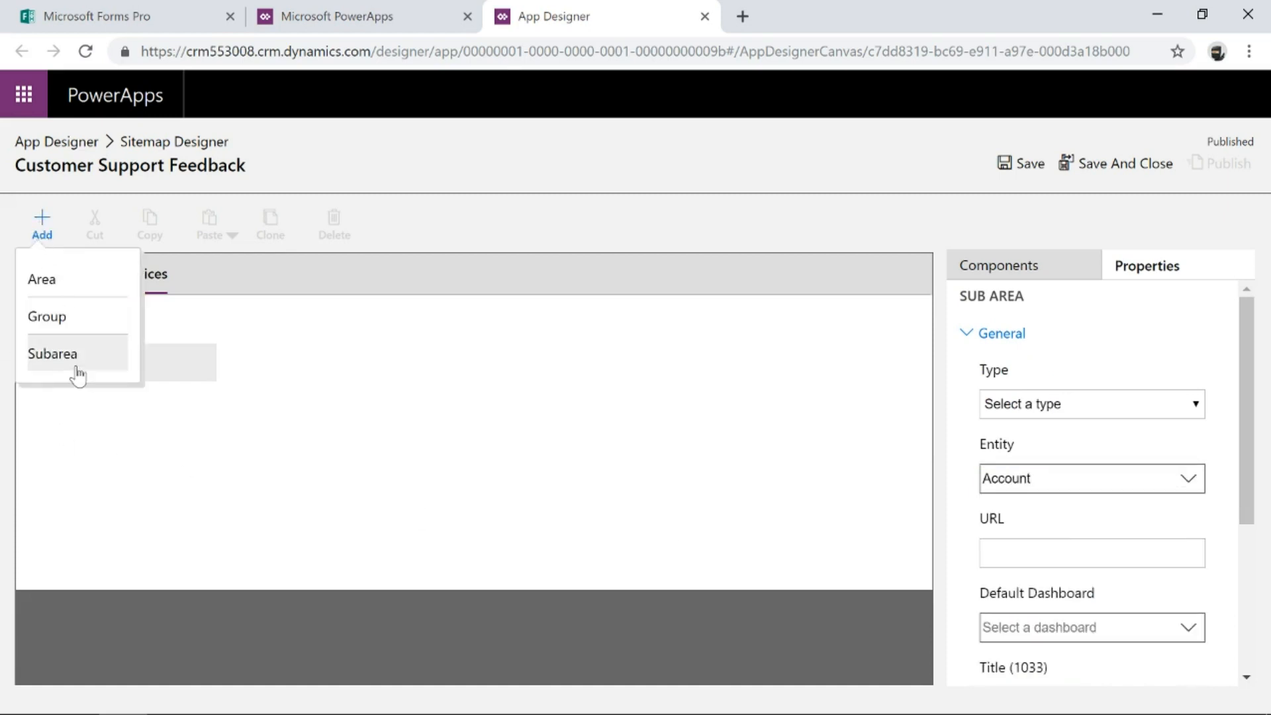
click(52, 354)
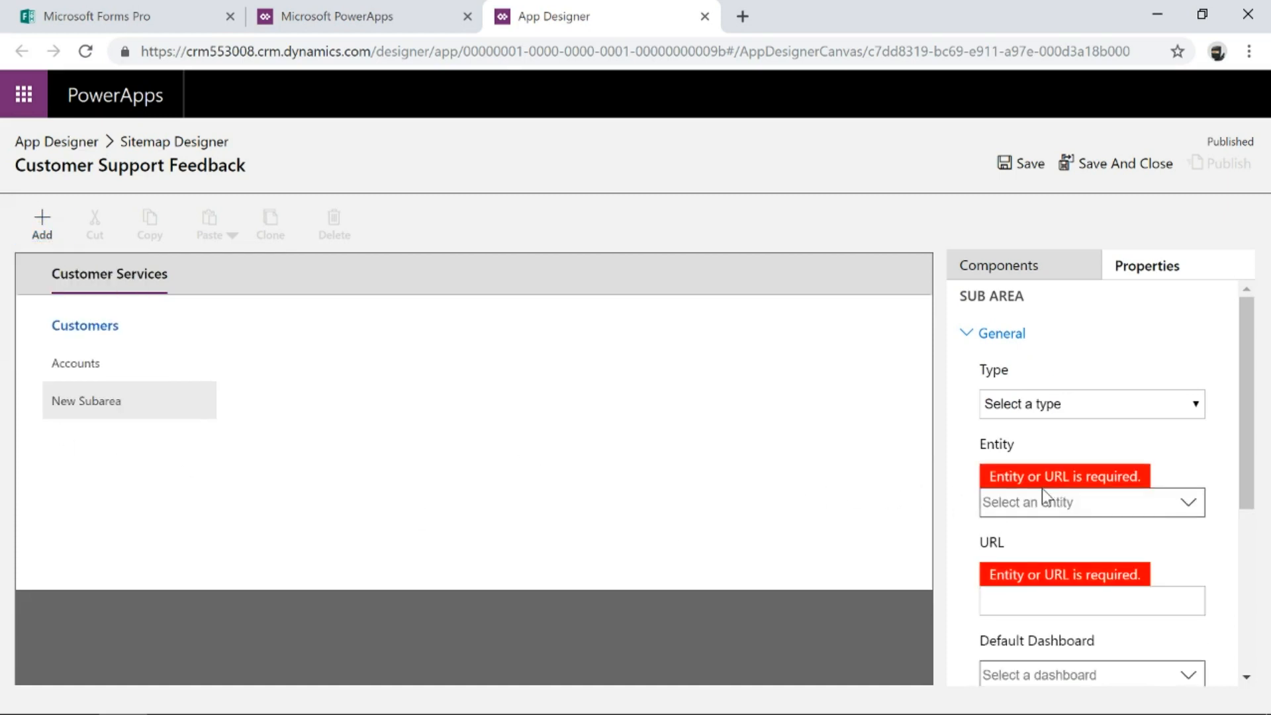
text(Cont)
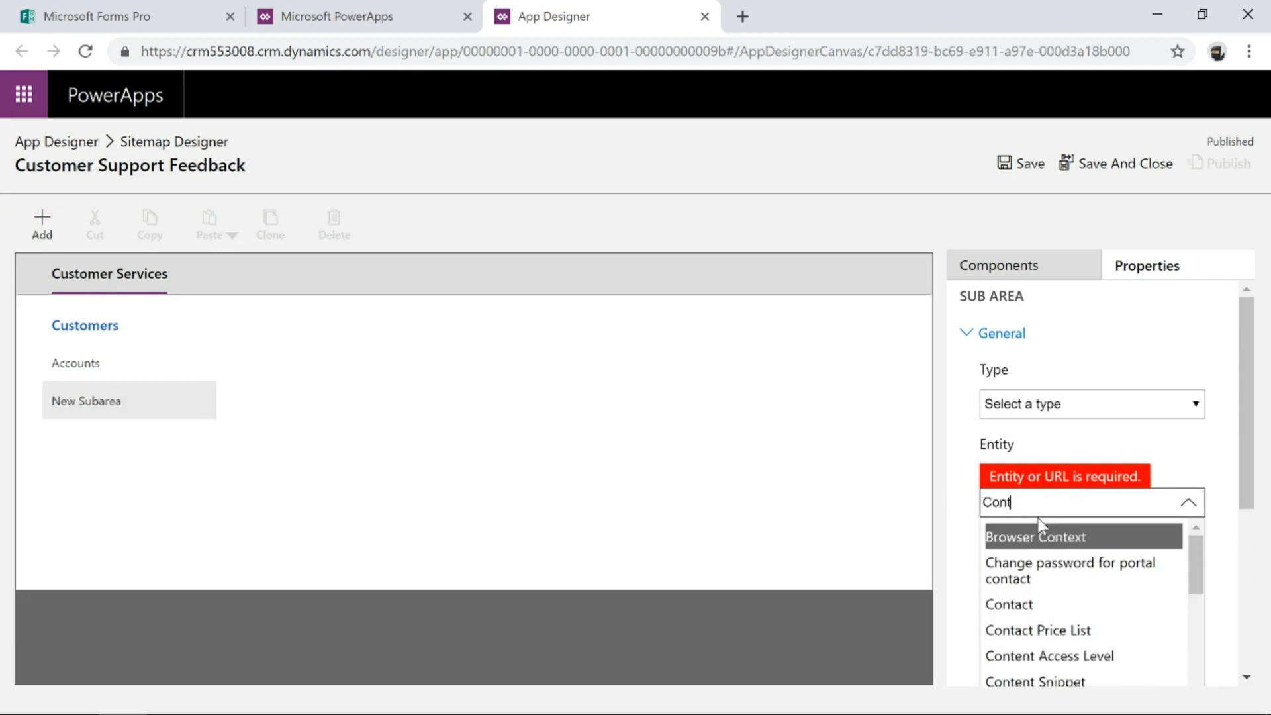
click(1032, 612)
Add a third subarea to the Customers group using the Case entity.
click(42, 225)
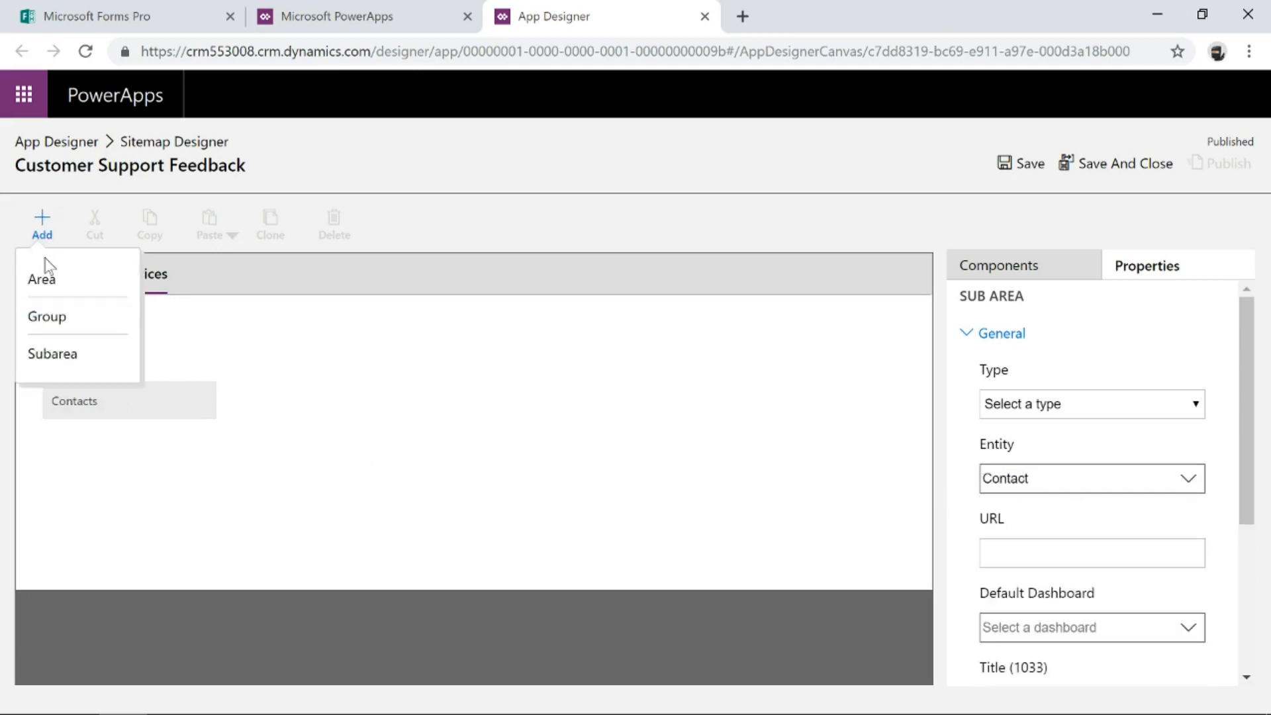
key(Return)
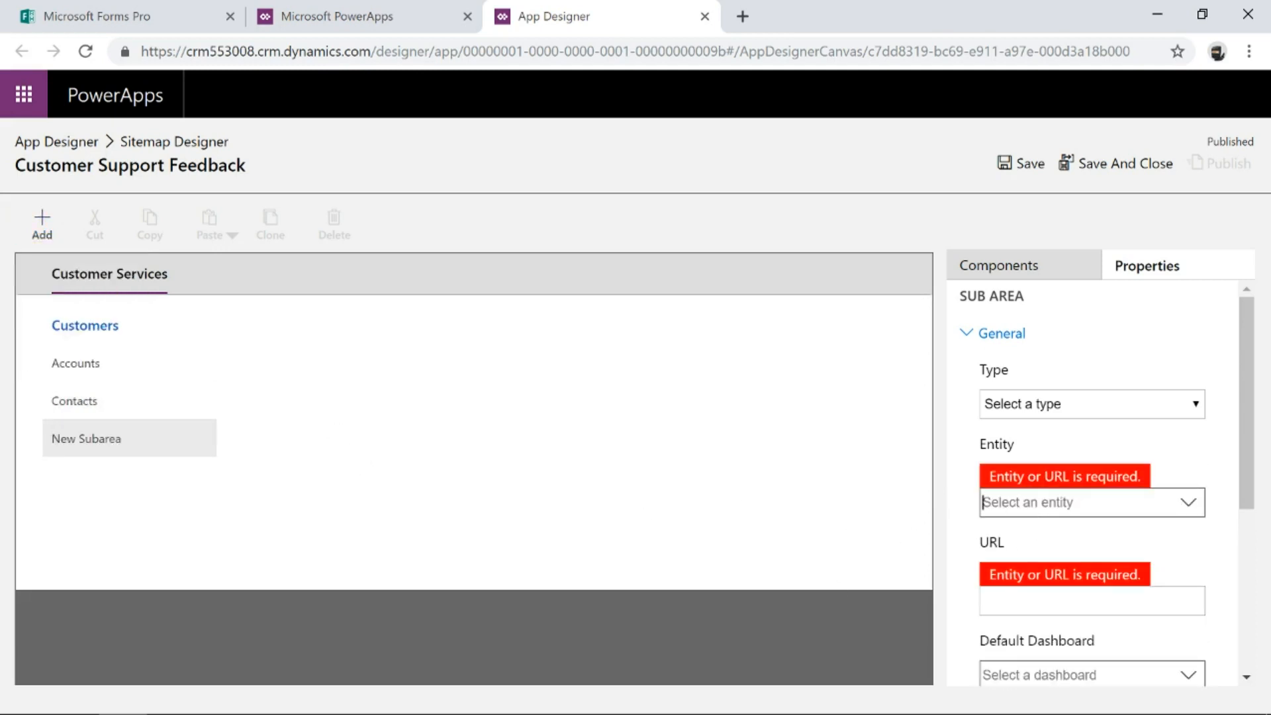
text(Case)
click(1040, 540)
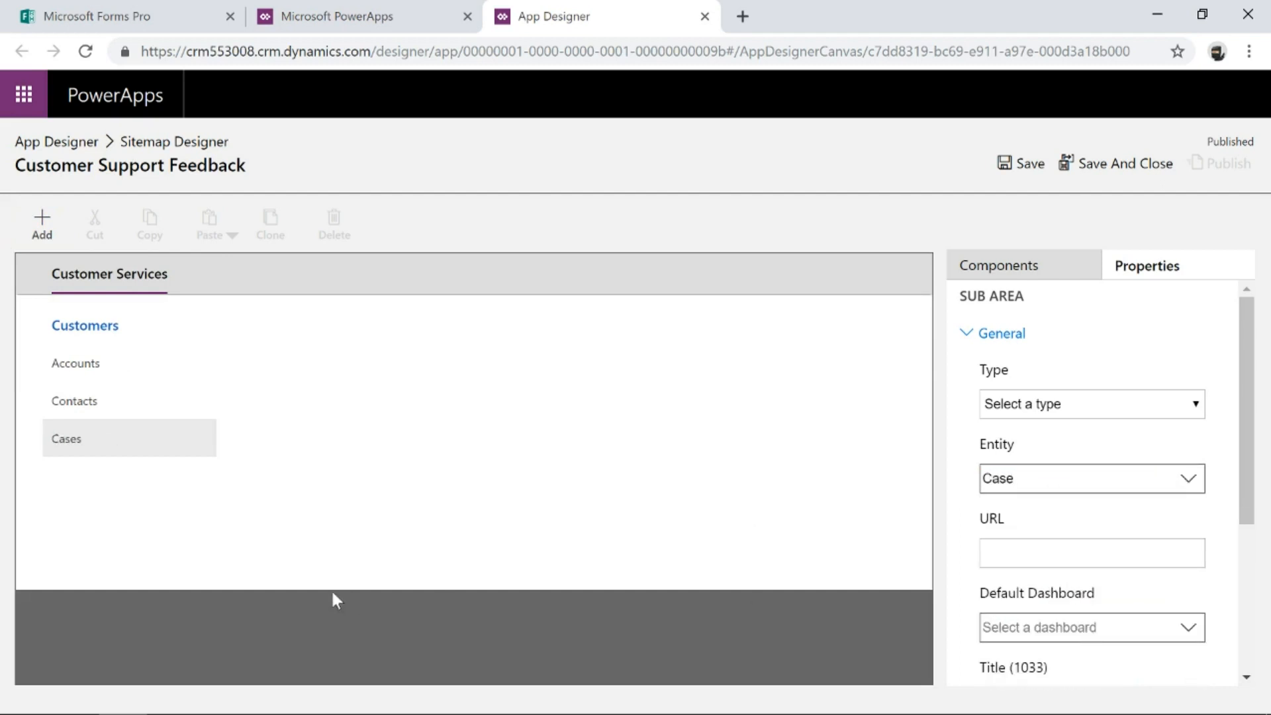
Add a new group beside Customers and title it Surveys.
click(109, 328)
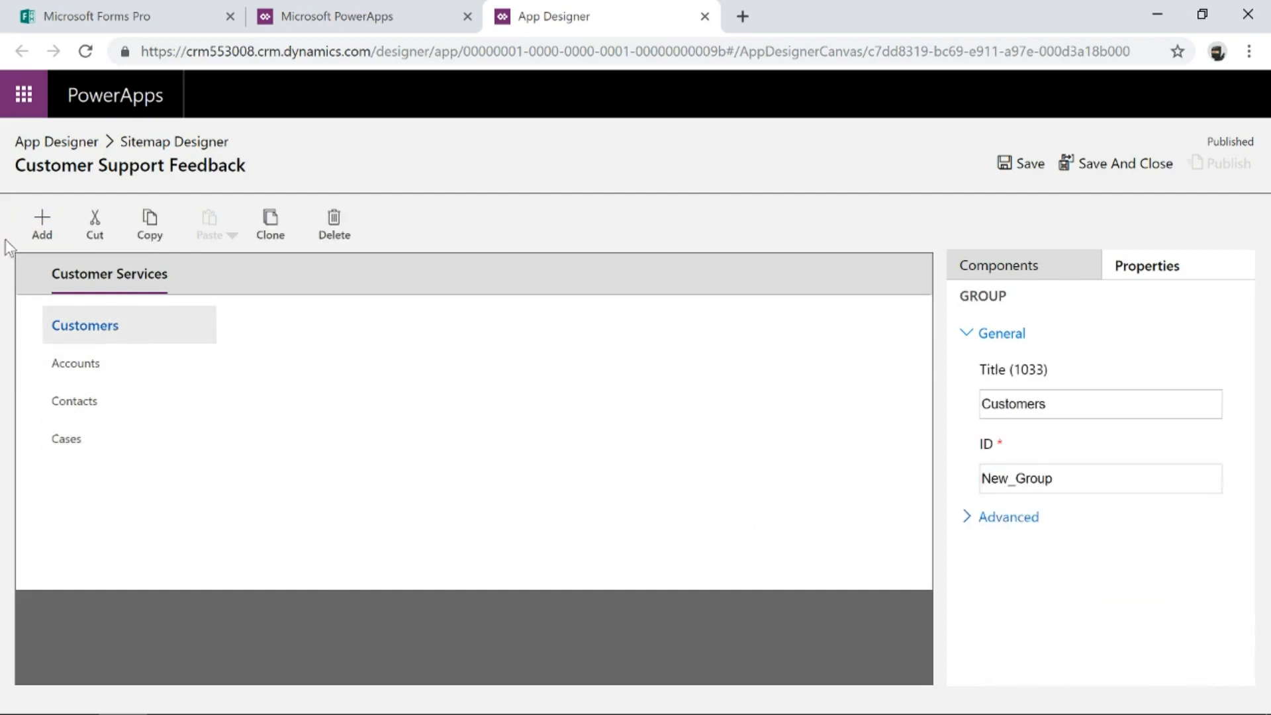
click(42, 225)
click(63, 316)
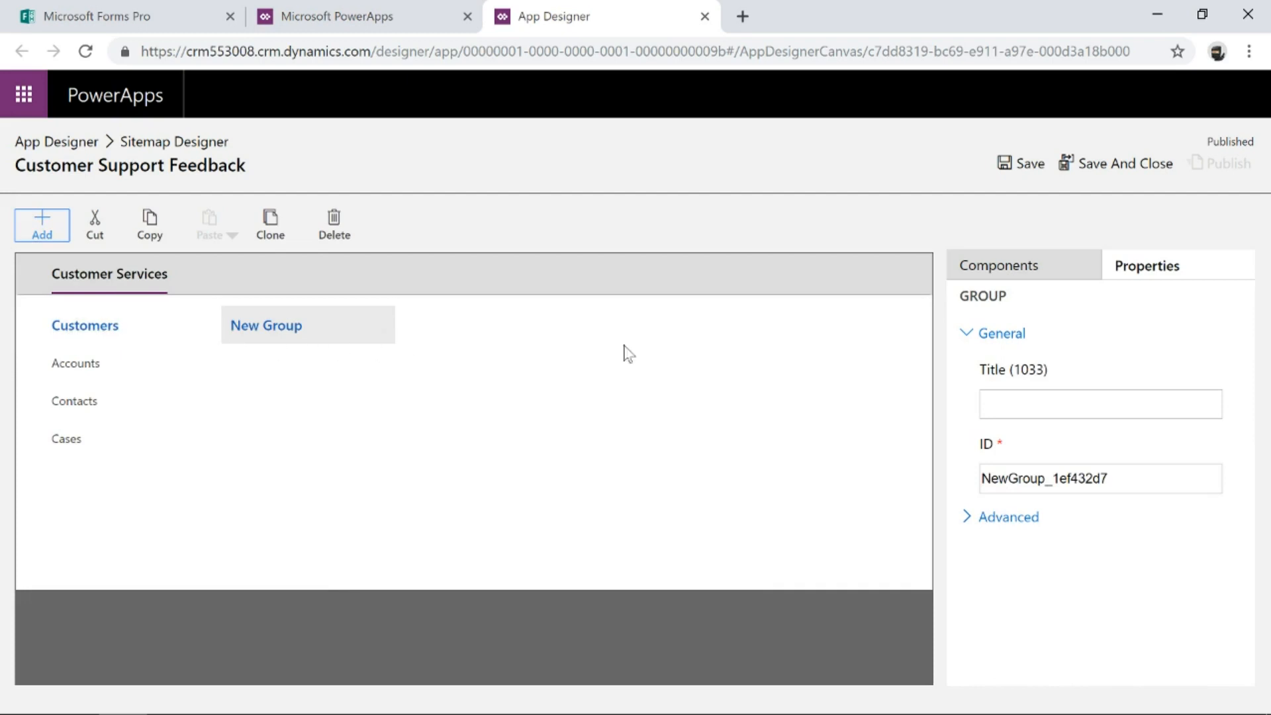
click(982, 404)
text(Surveys)
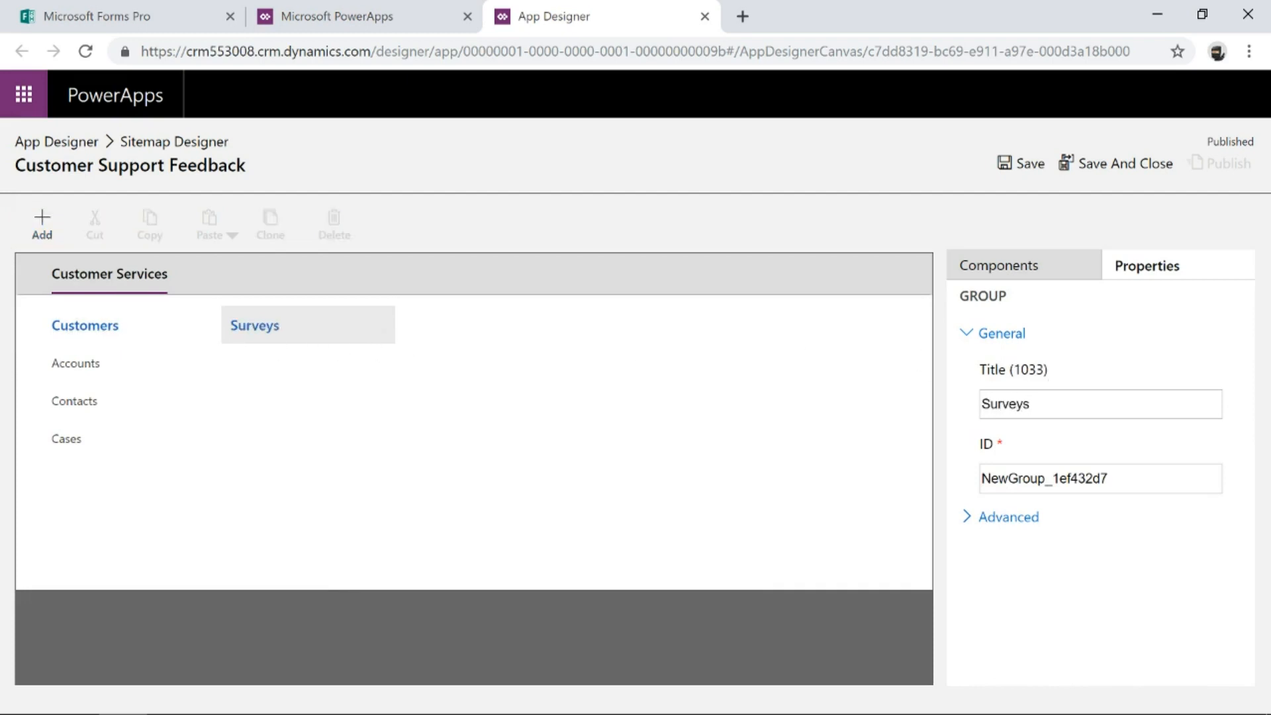
click(540, 443)
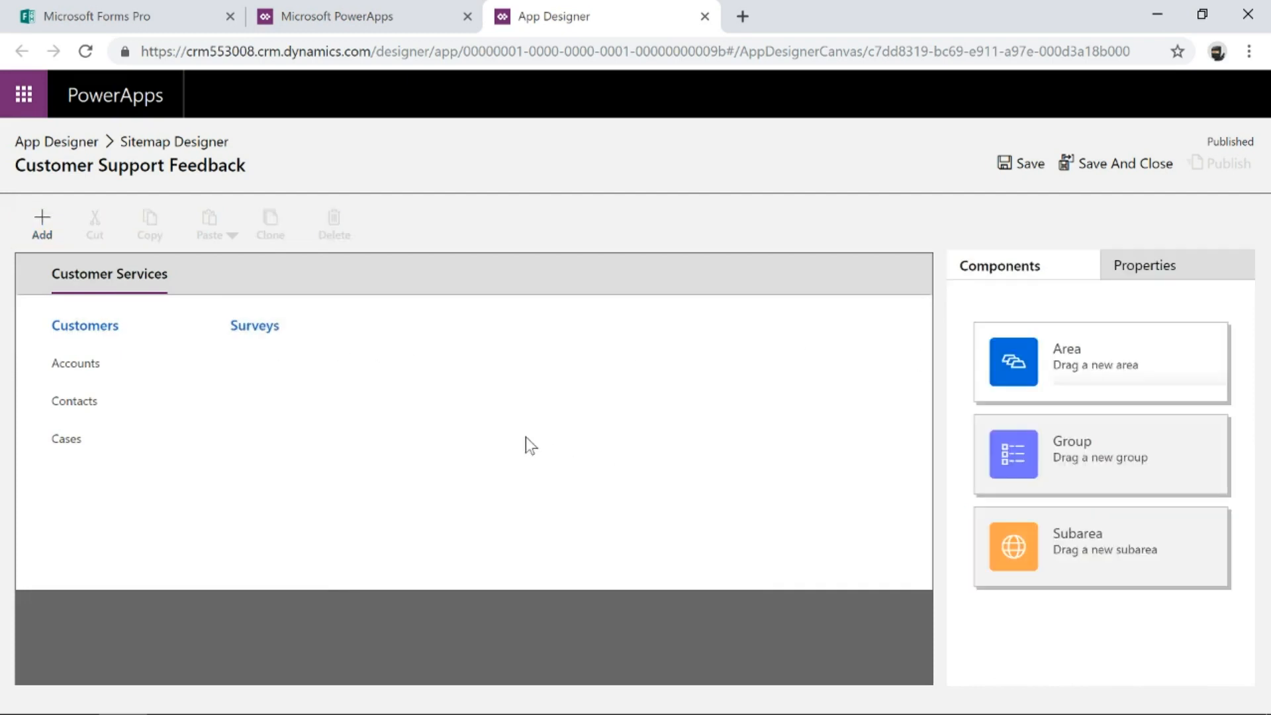
Add a subarea to the Surveys group using the Survey entity.
click(331, 320)
click(42, 225)
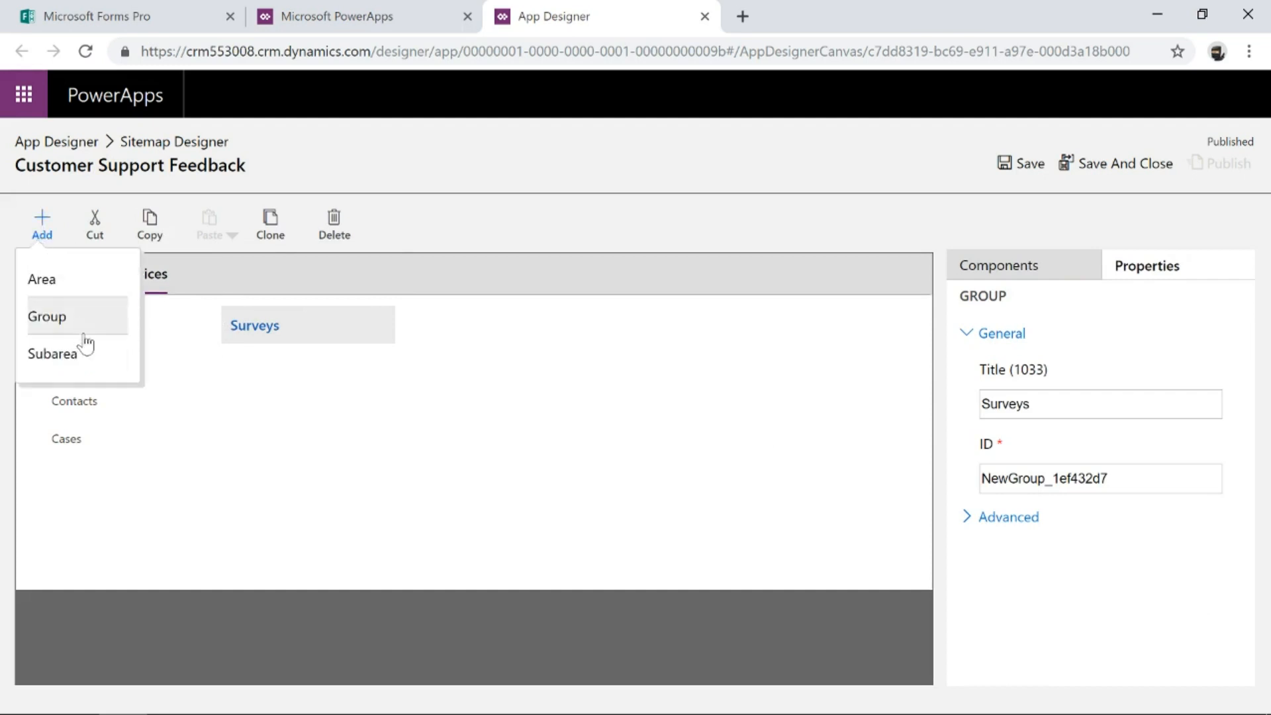
click(130, 373)
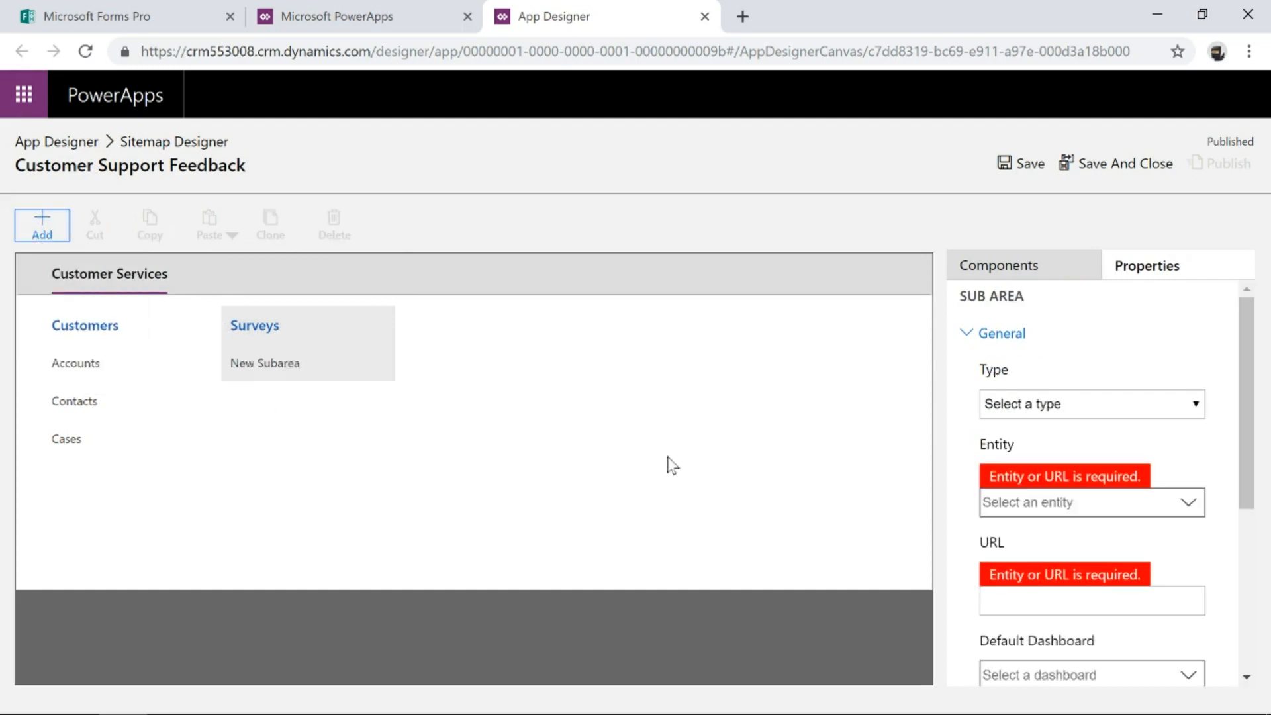
click(1063, 503)
text(msfp)
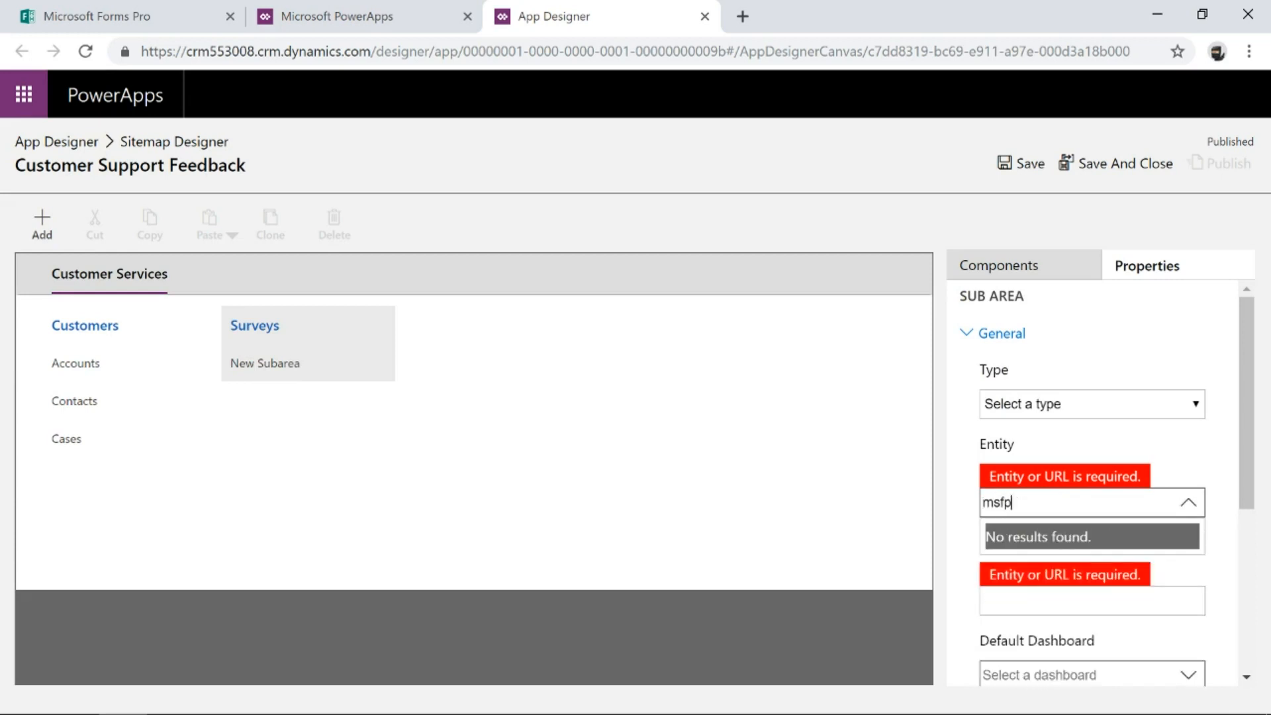
key(BackSpace)
key(BackSpace)
key(BackSpace)
key(BackSpace)
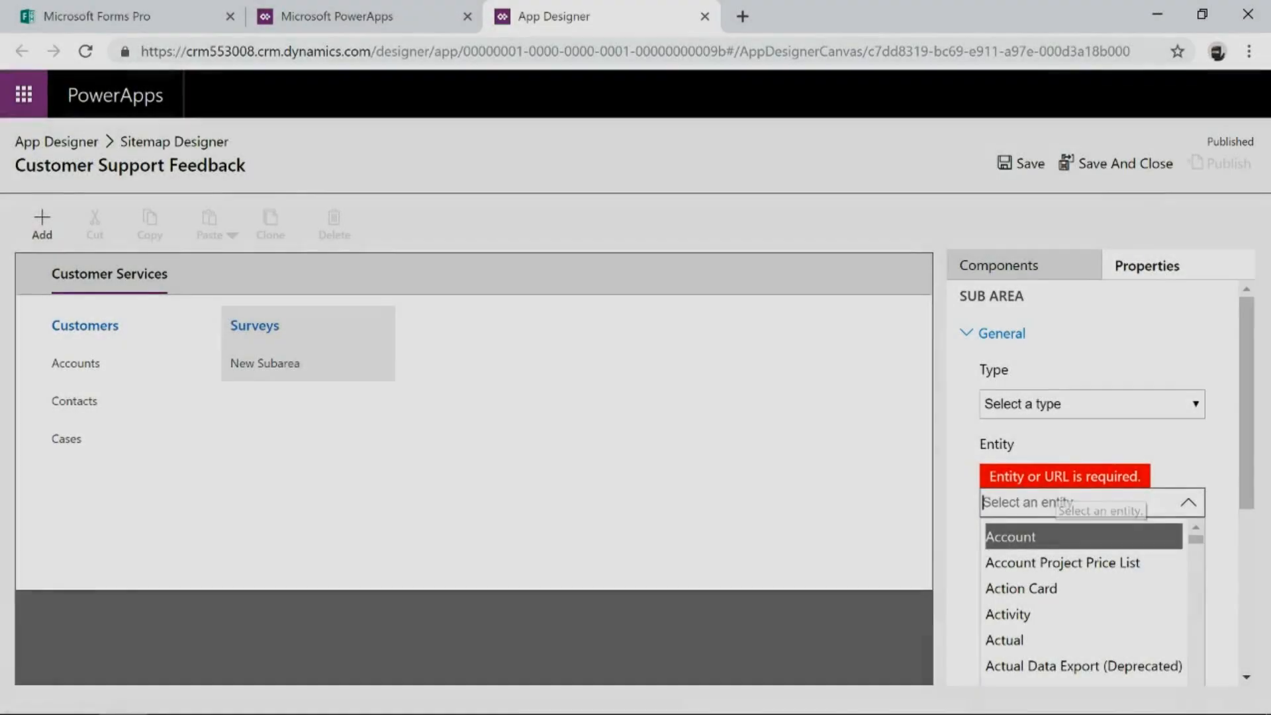
text(survey)
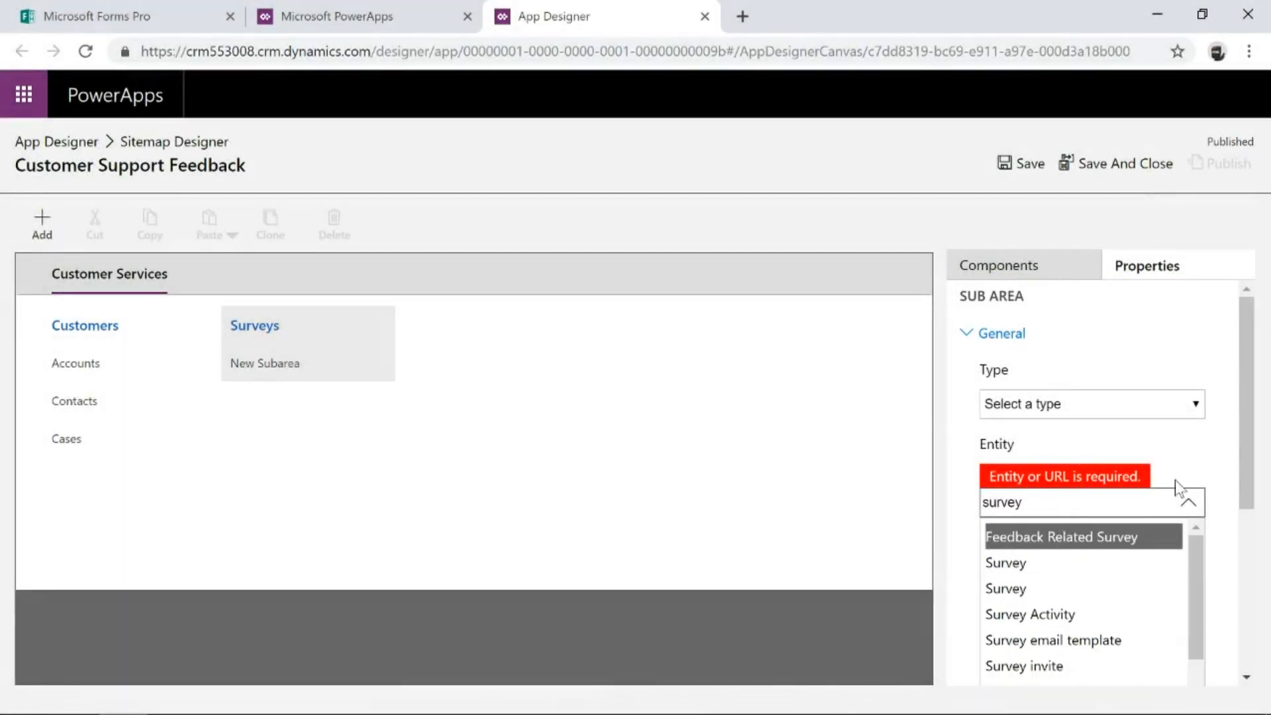
scroll(1174, 482, down, 3)
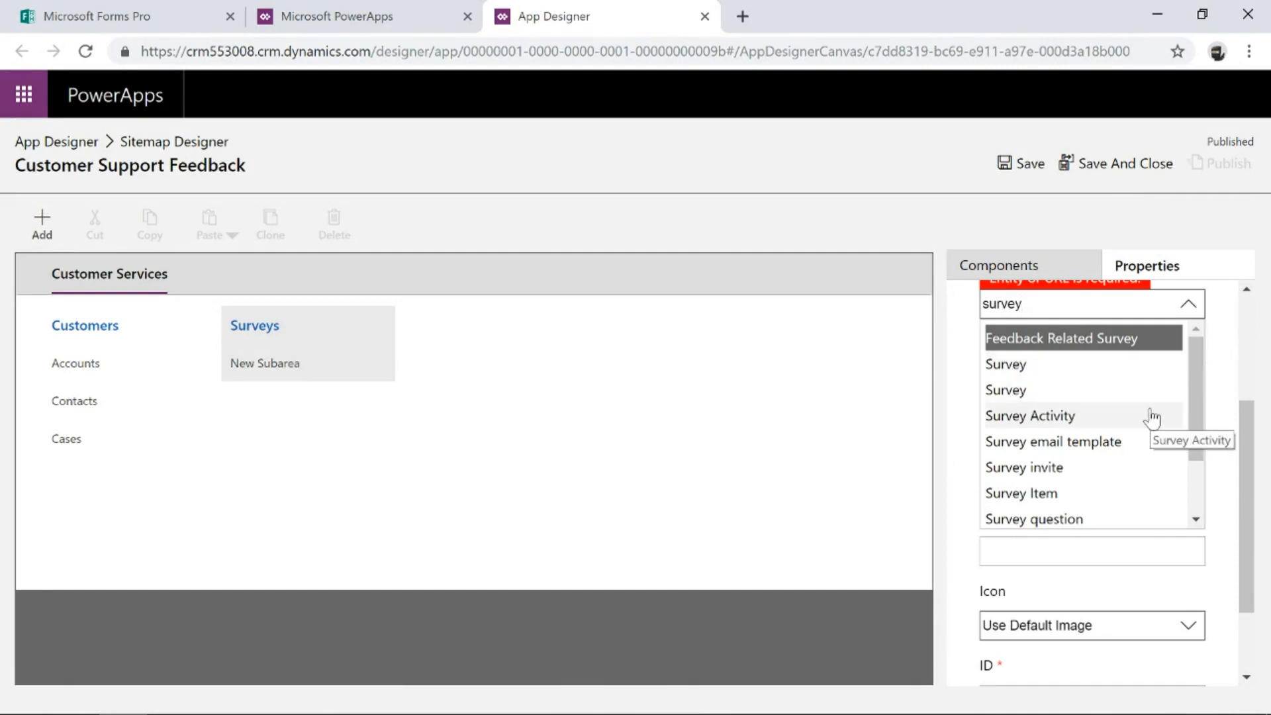
click(1075, 392)
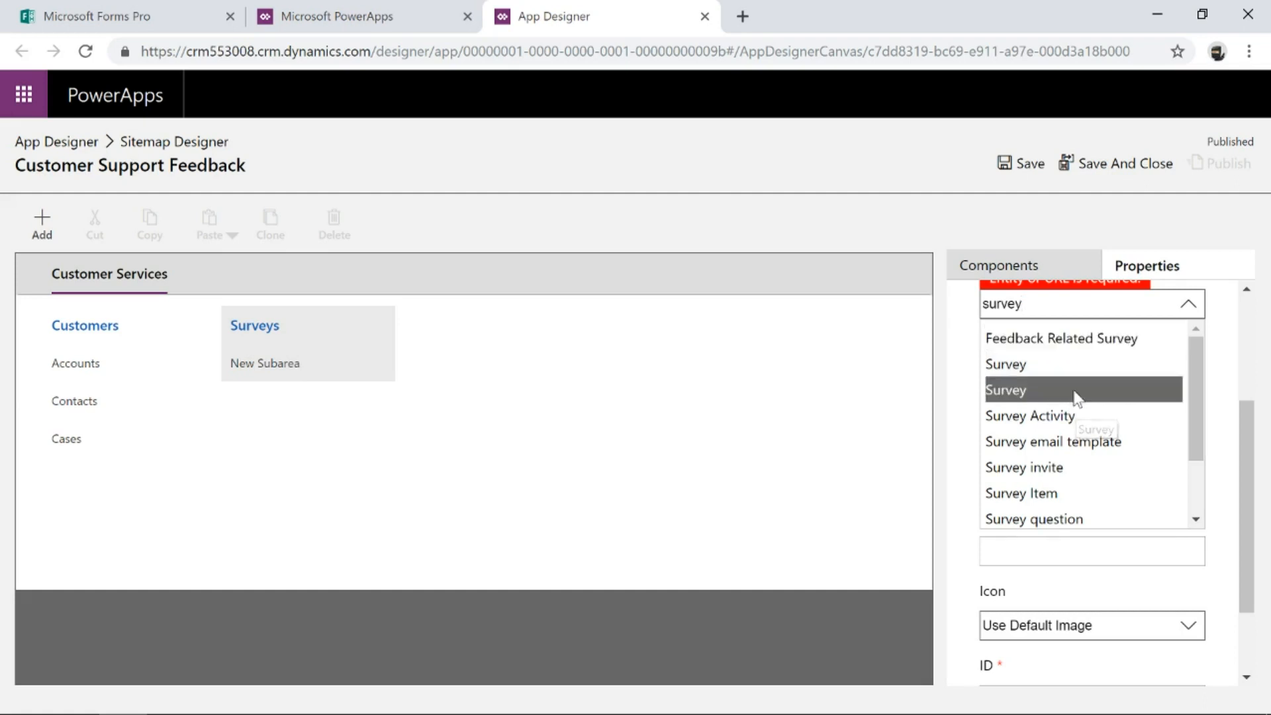
Add a subarea to the Surveys group using the Survey Activity entity.
click(41, 222)
click(53, 354)
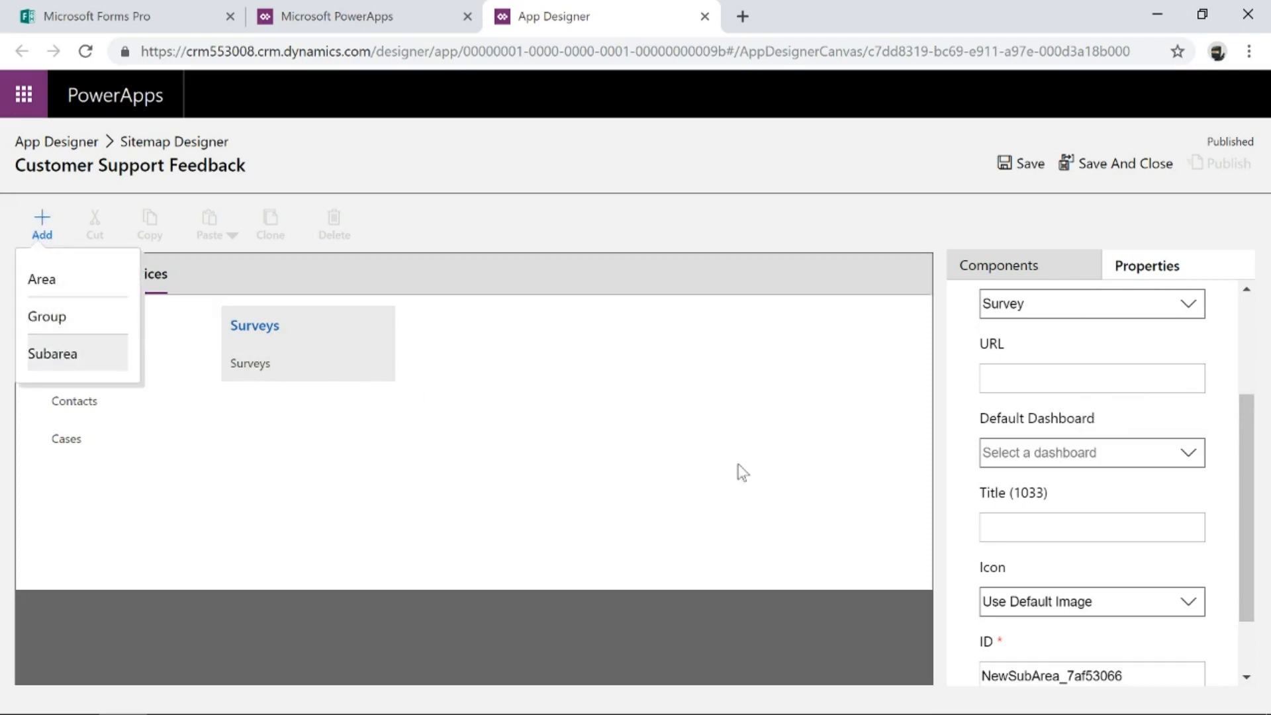
click(1074, 503)
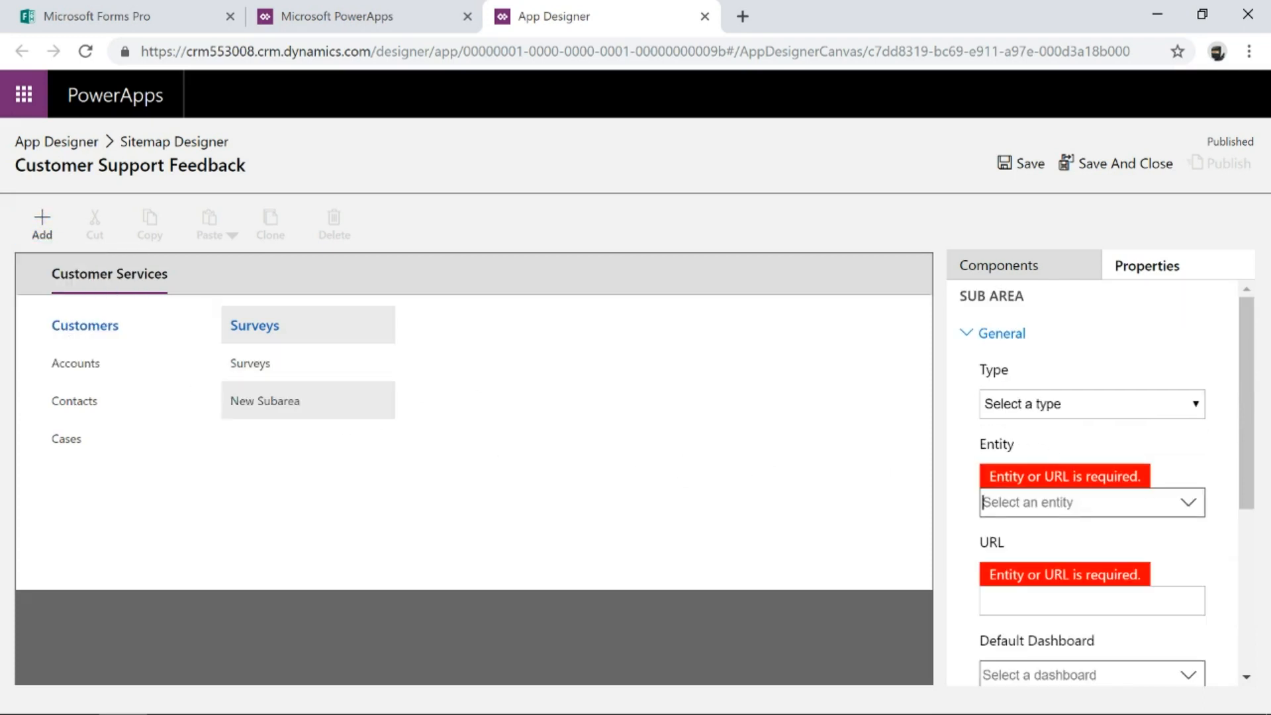
text(survey)
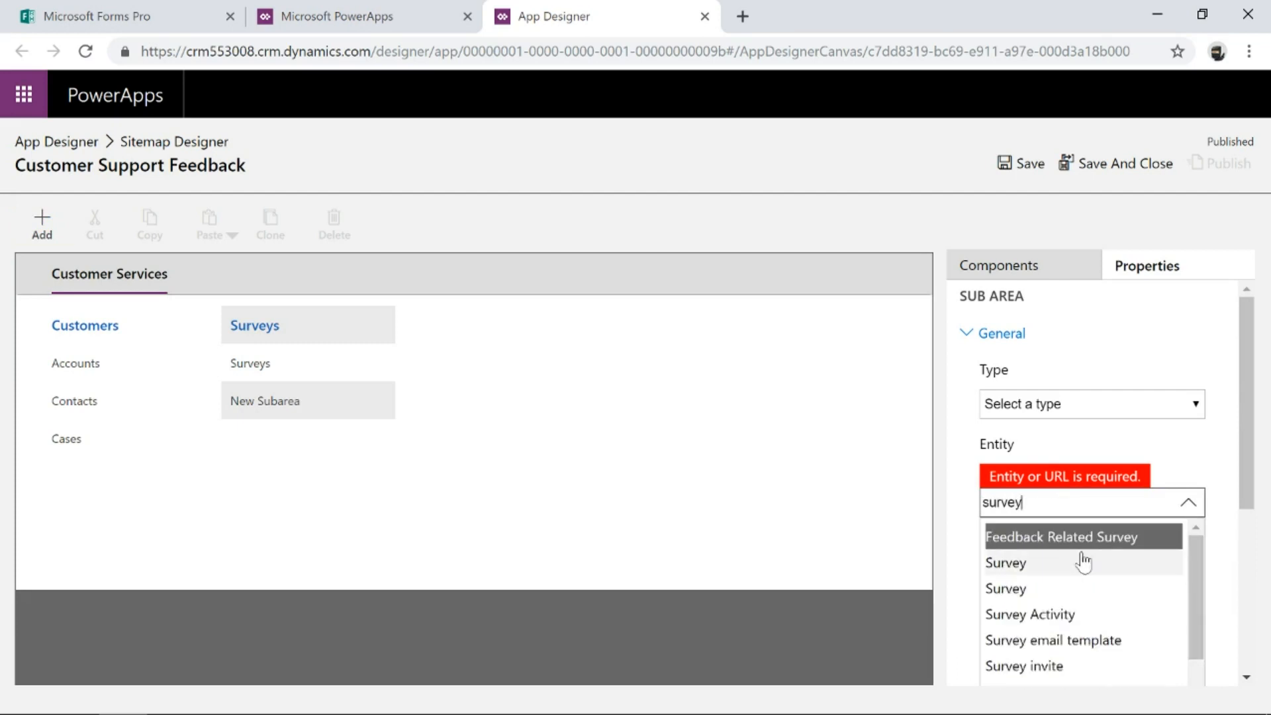
click(1045, 615)
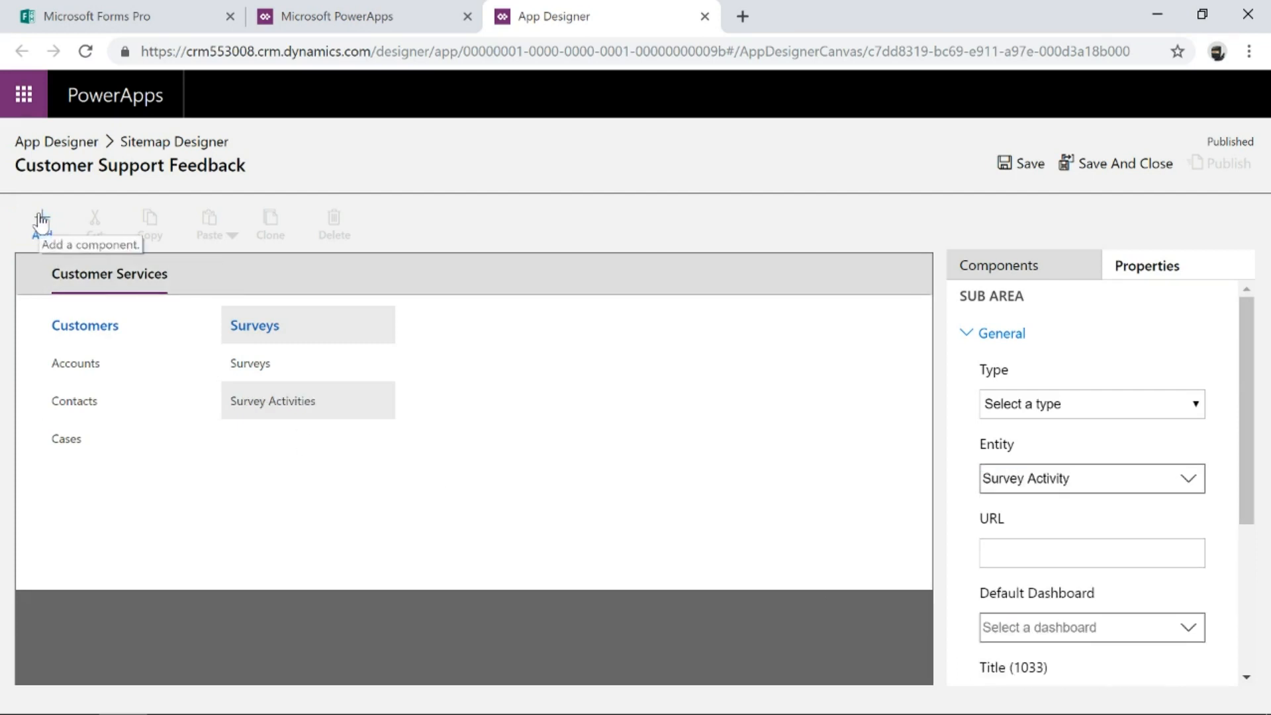
Add Surveys subareas for the survey email template, invite, item, question, question response and response entities.
click(39, 219)
key(Return)
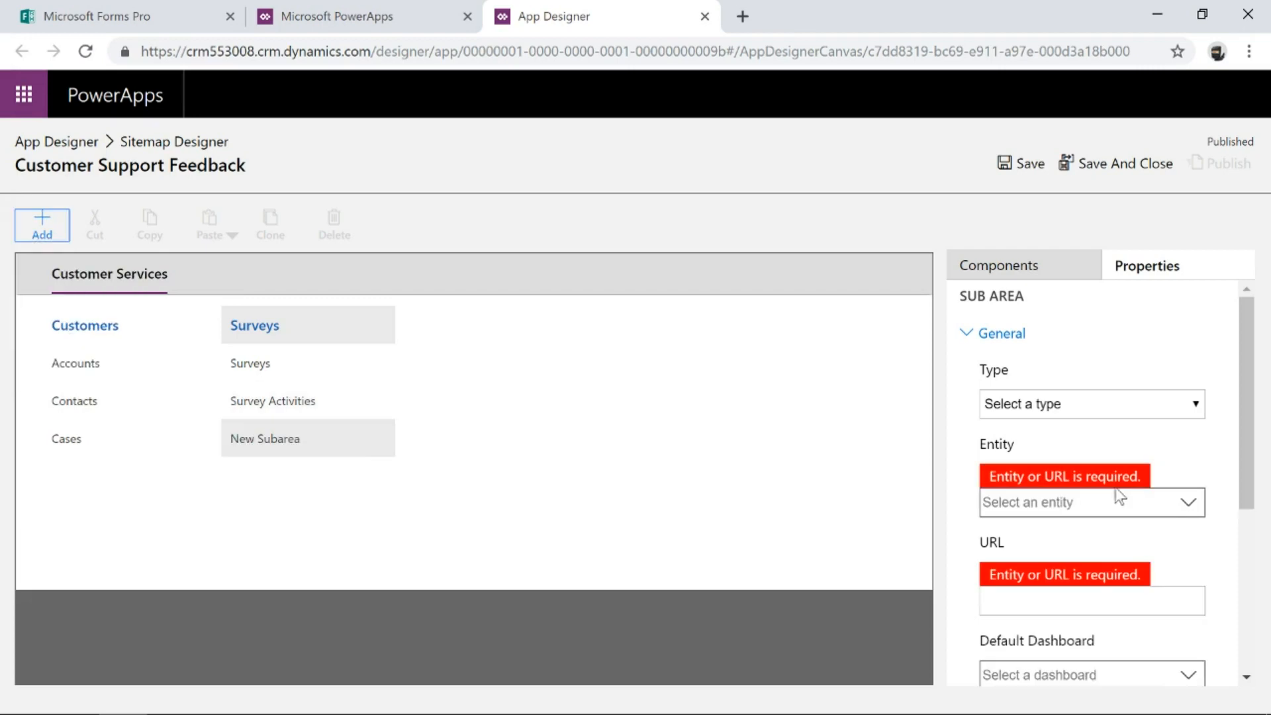
click(1117, 502)
text(survey)
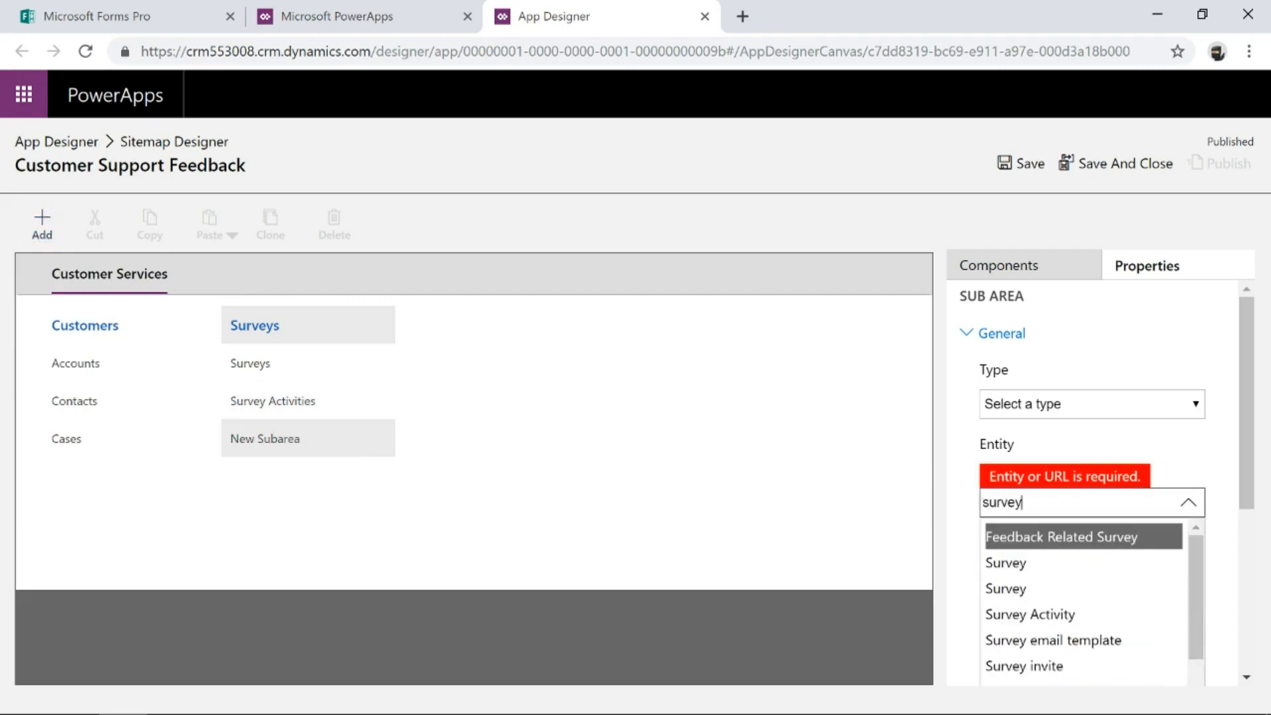
scroll(1130, 562, down, 1)
click(1126, 559)
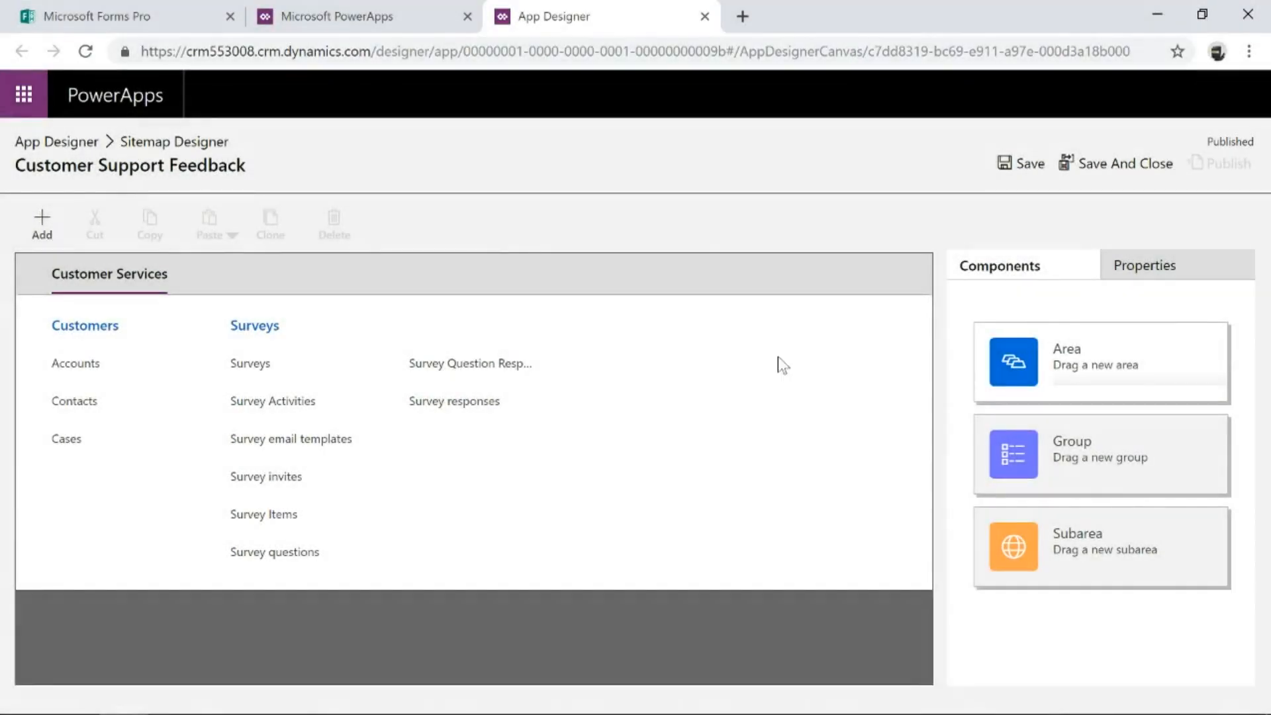
Save and publish the site map, then close the site map designer.
click(1020, 165)
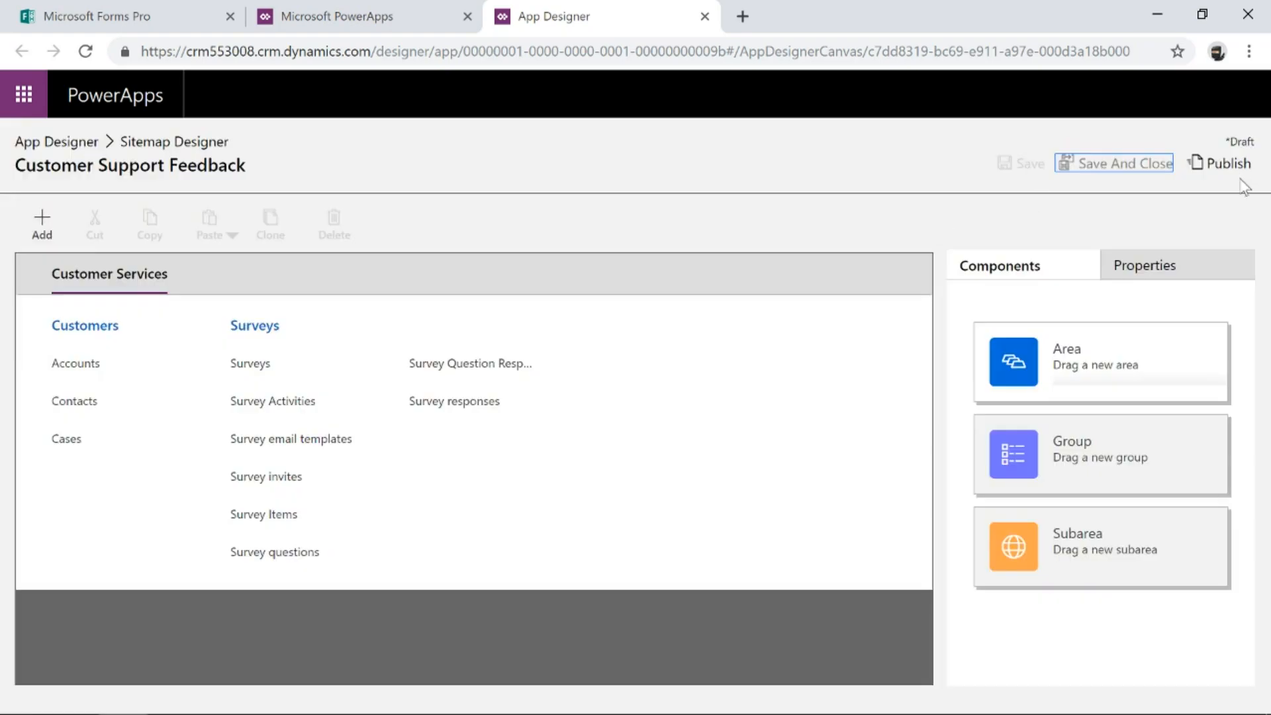
click(1226, 165)
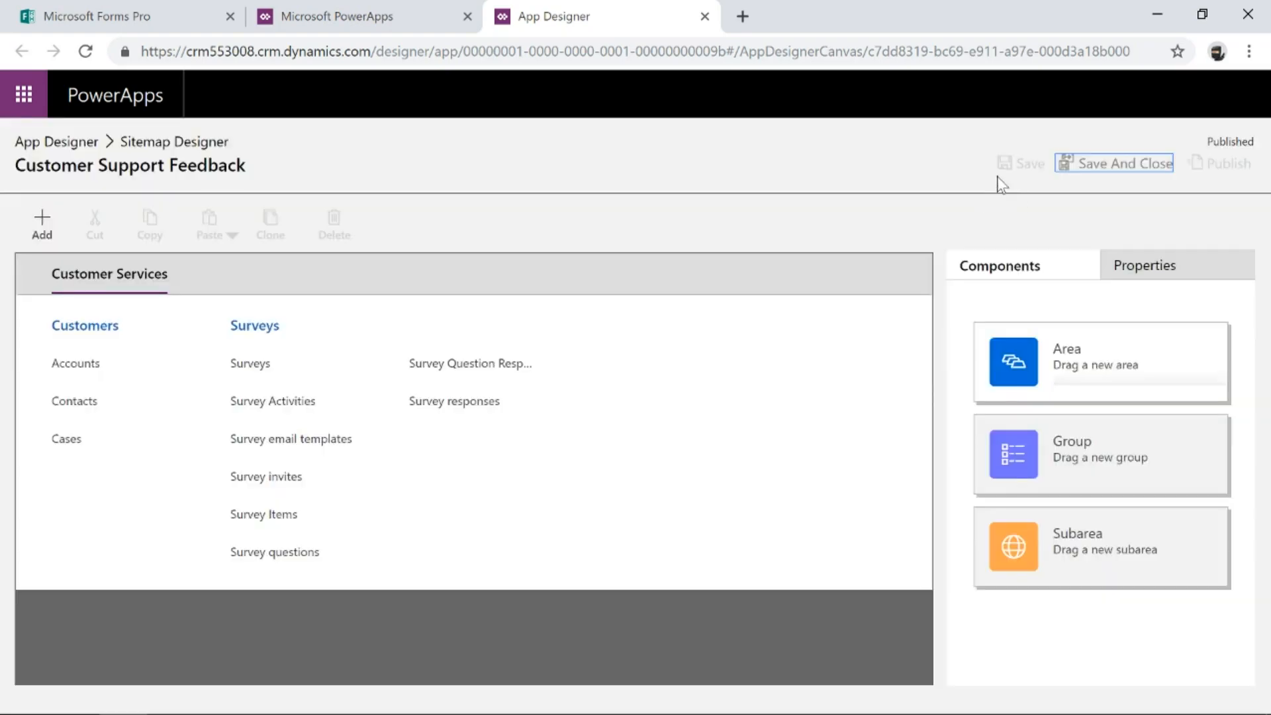
click(1106, 169)
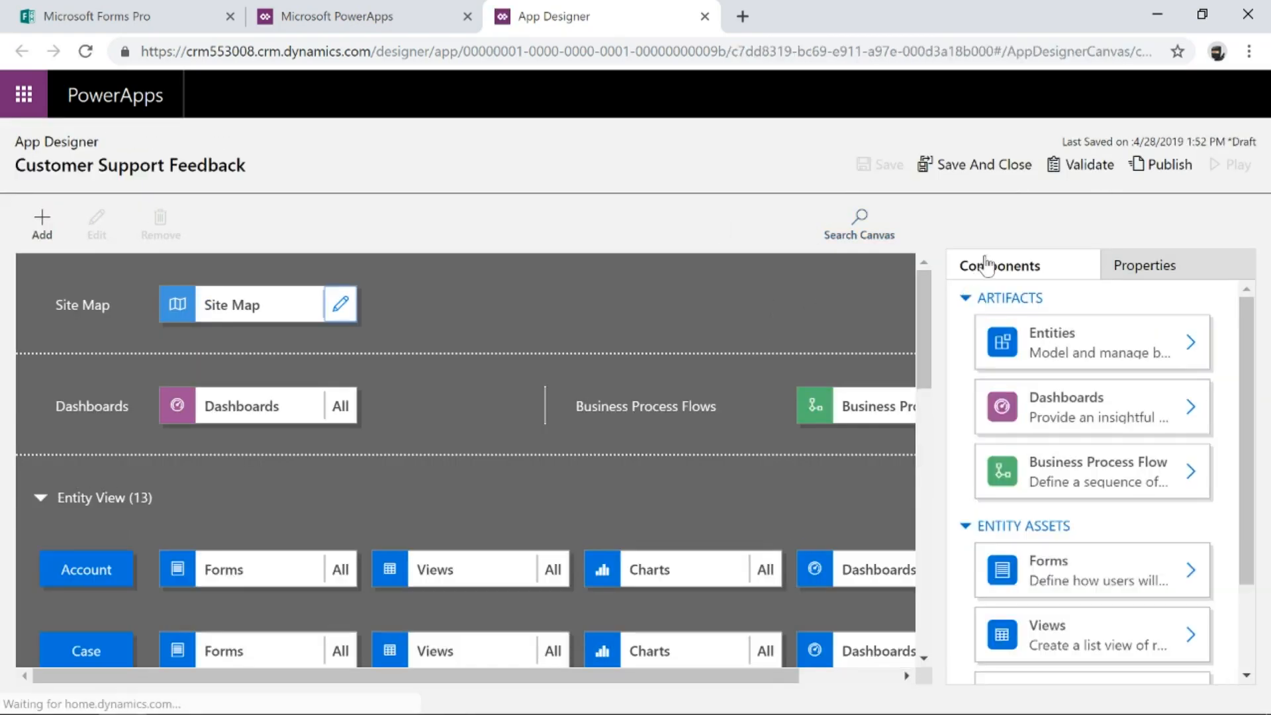
Publish the Customer Support Feedback app and launch it to play.
click(1163, 164)
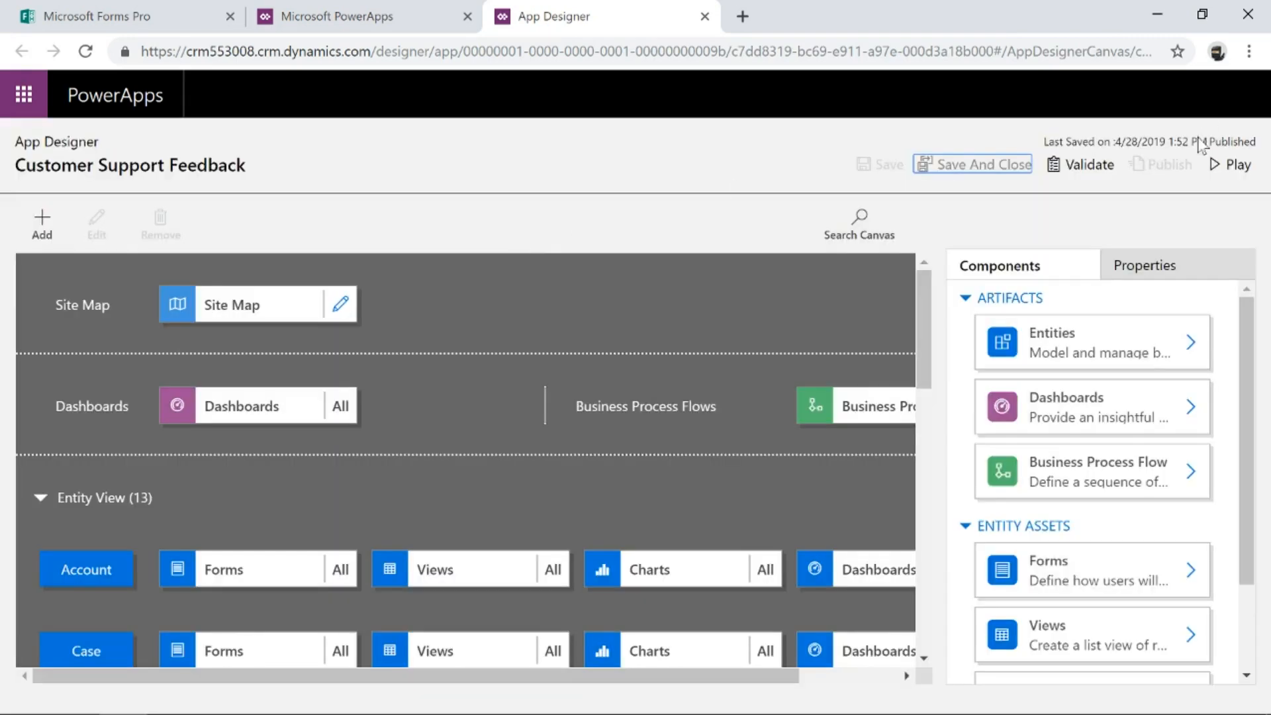
click(1236, 166)
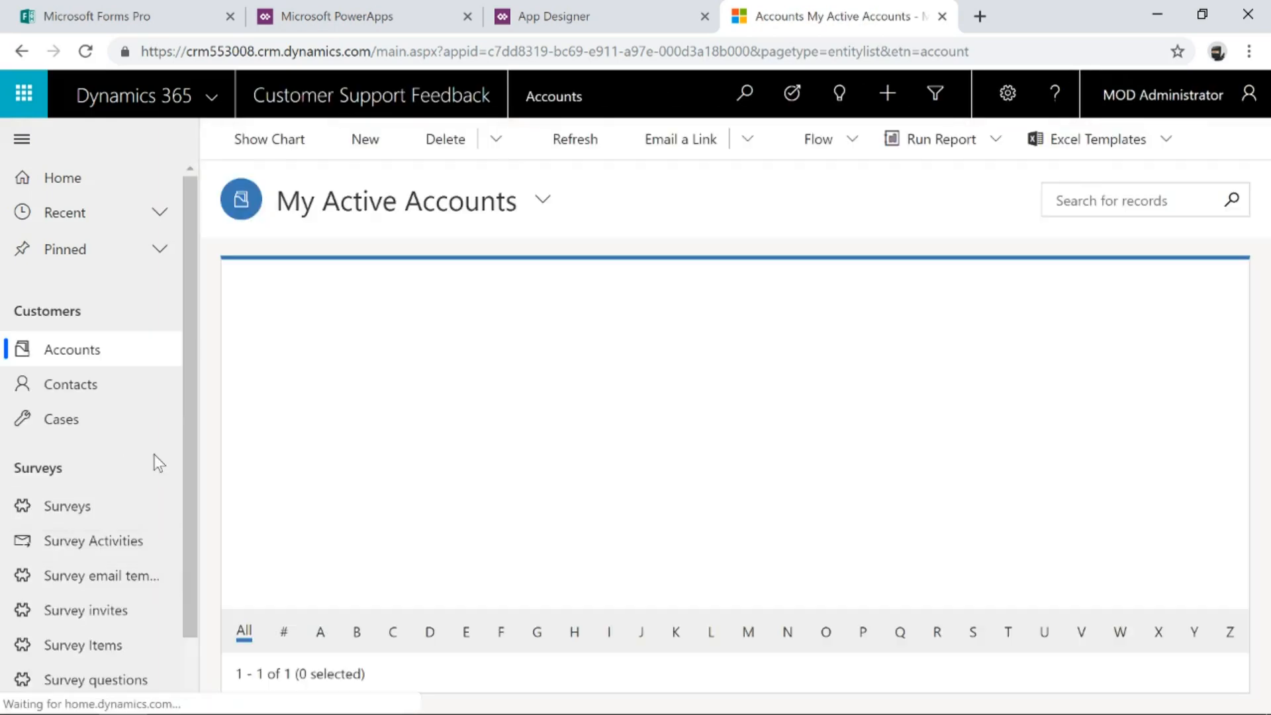
Browse the app's Surveys, Survey questions and Survey Question Responses views in the navigation.
scroll(196, 457, down, 2)
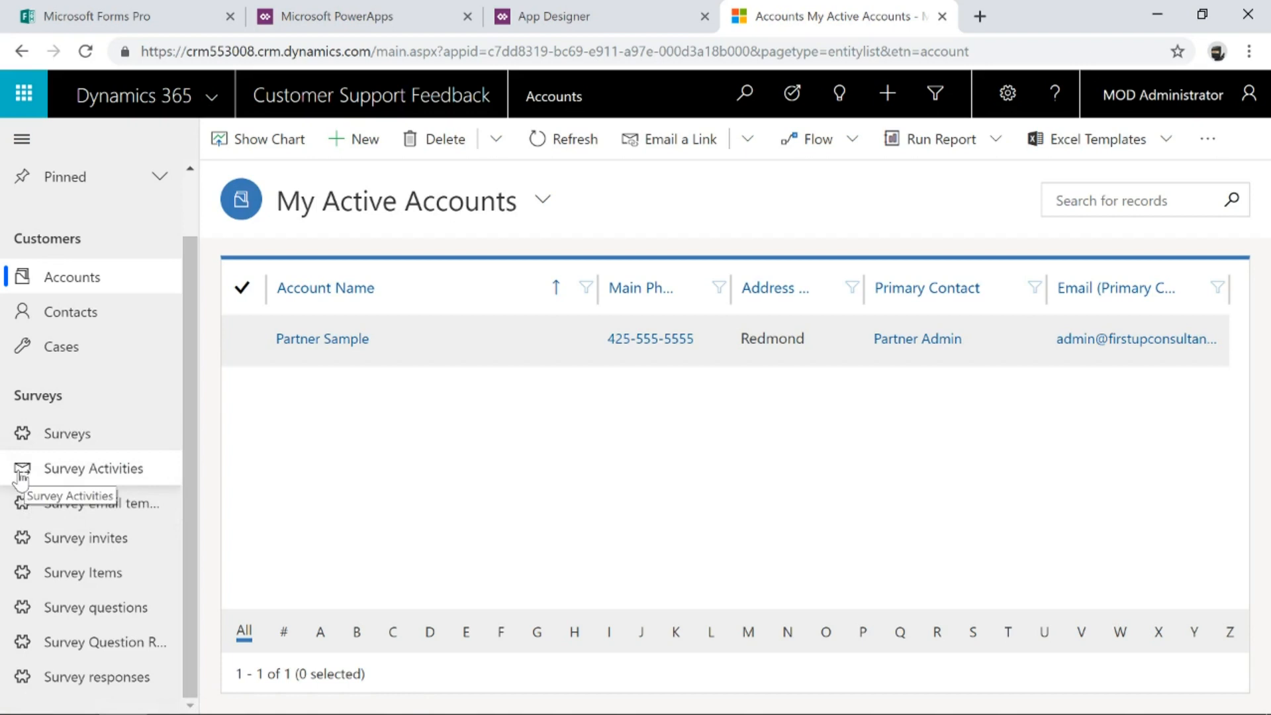
click(105, 440)
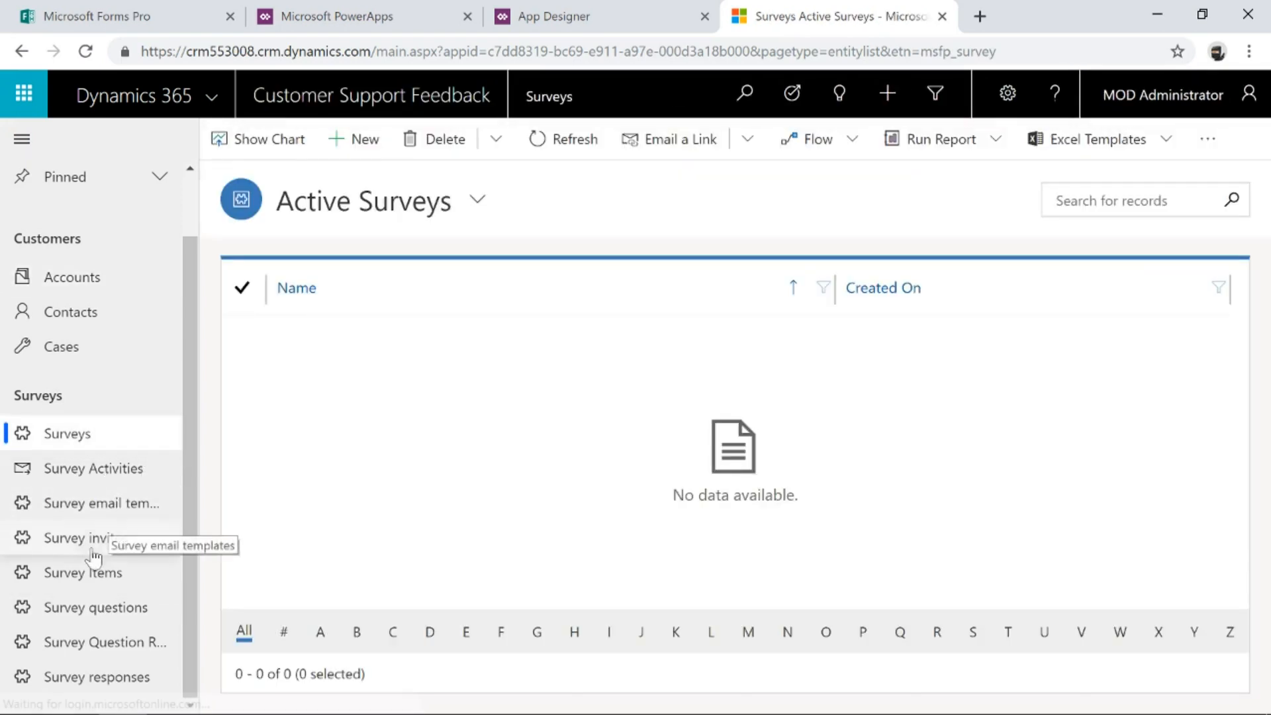
click(93, 607)
click(98, 651)
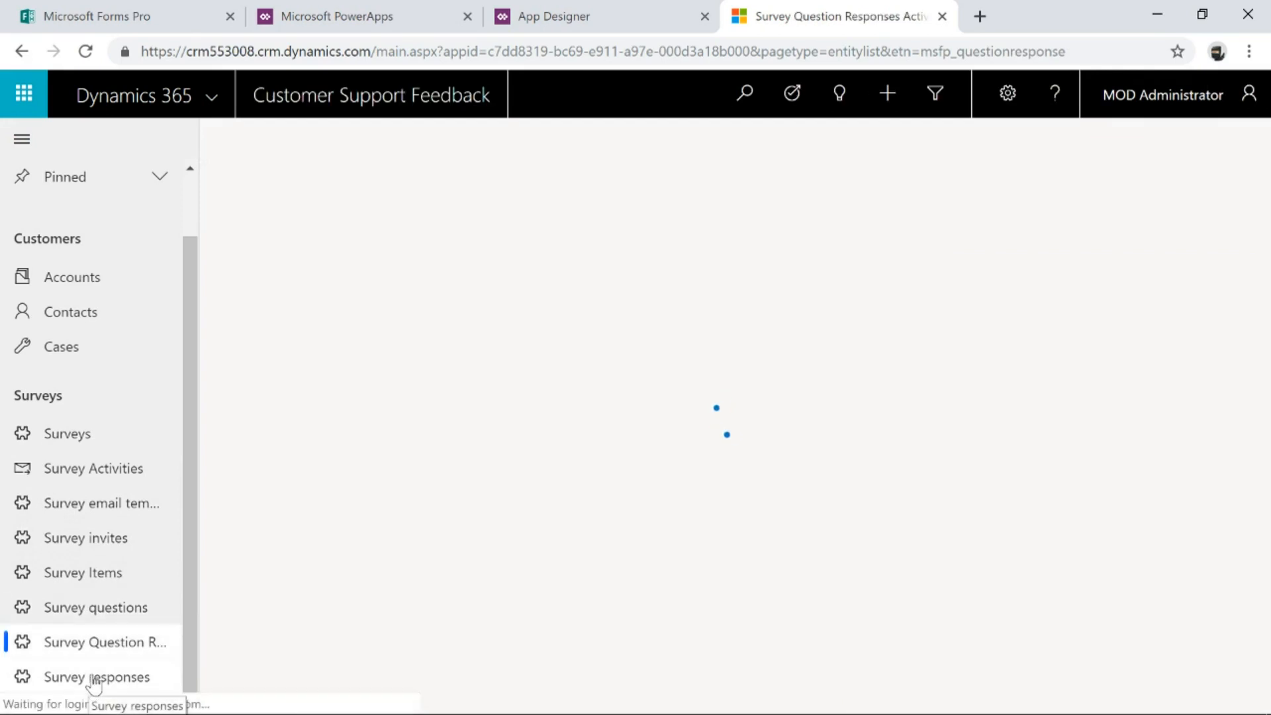